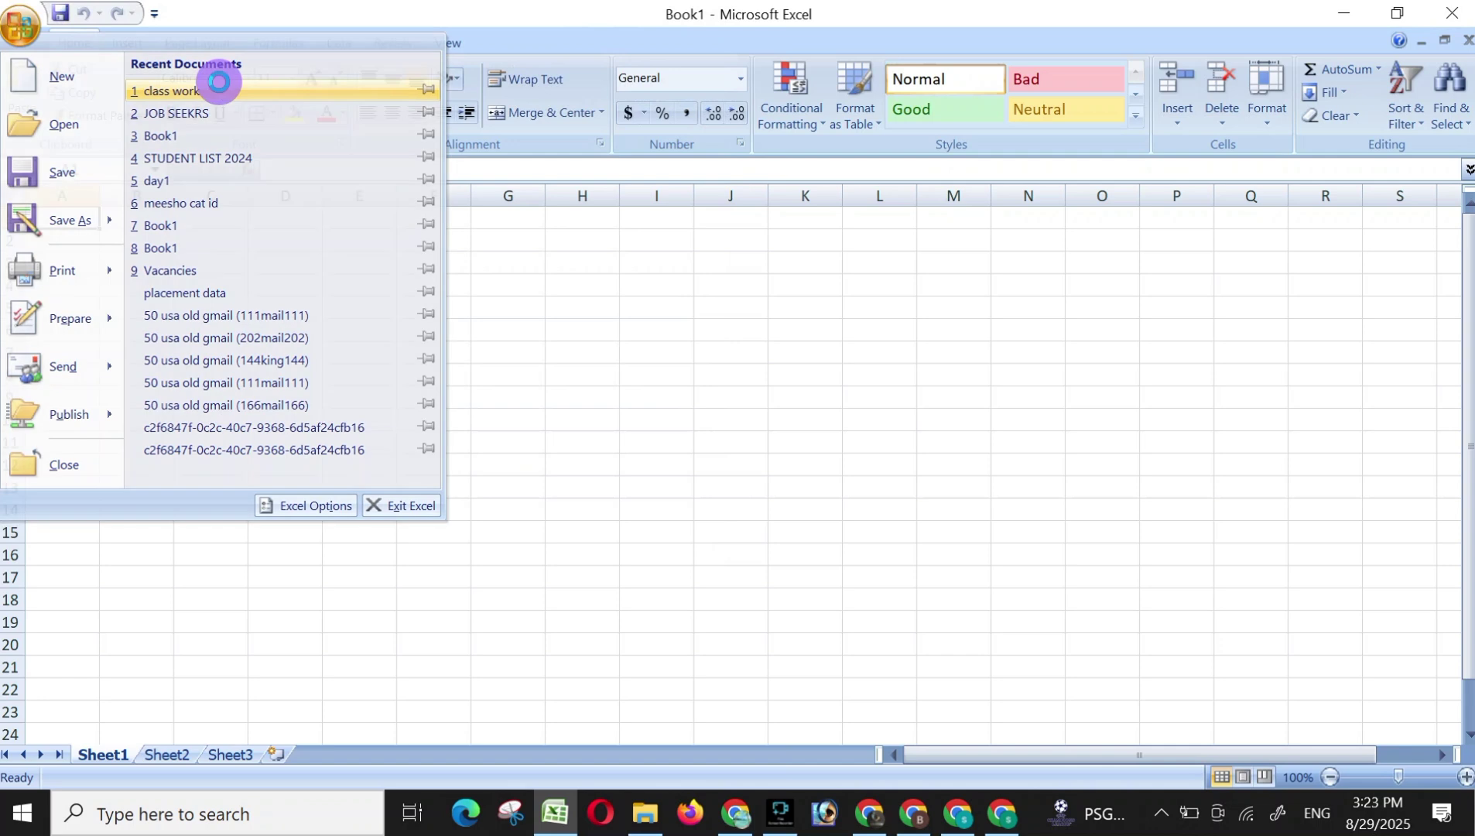
Open the recent workbook "class work" and select the first empty cell under GRADE, L6.
{"action": "left_click", "coordinate": [221, 83]}
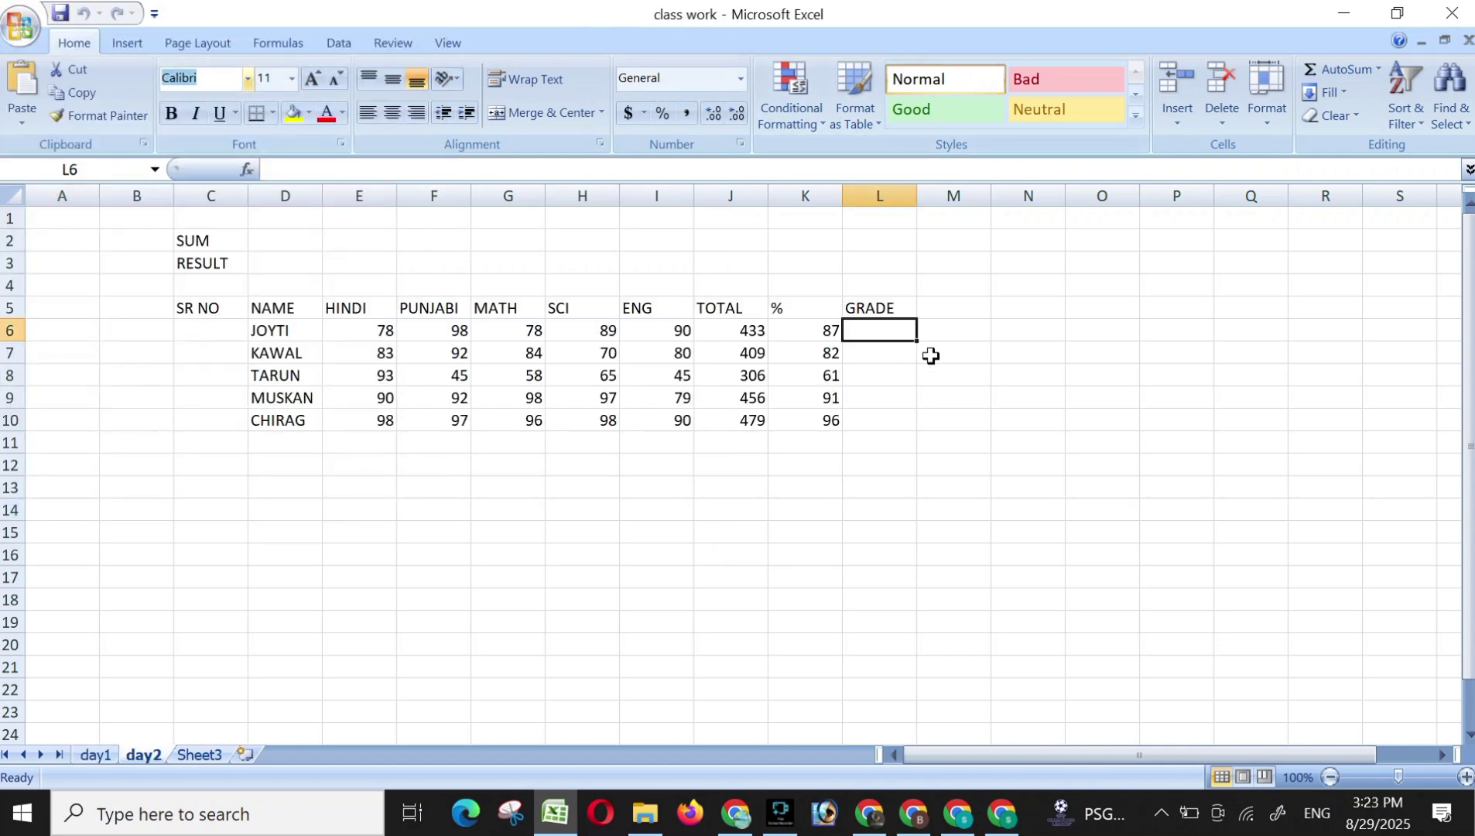
{"action": "left_click", "coordinate": [878, 323]}
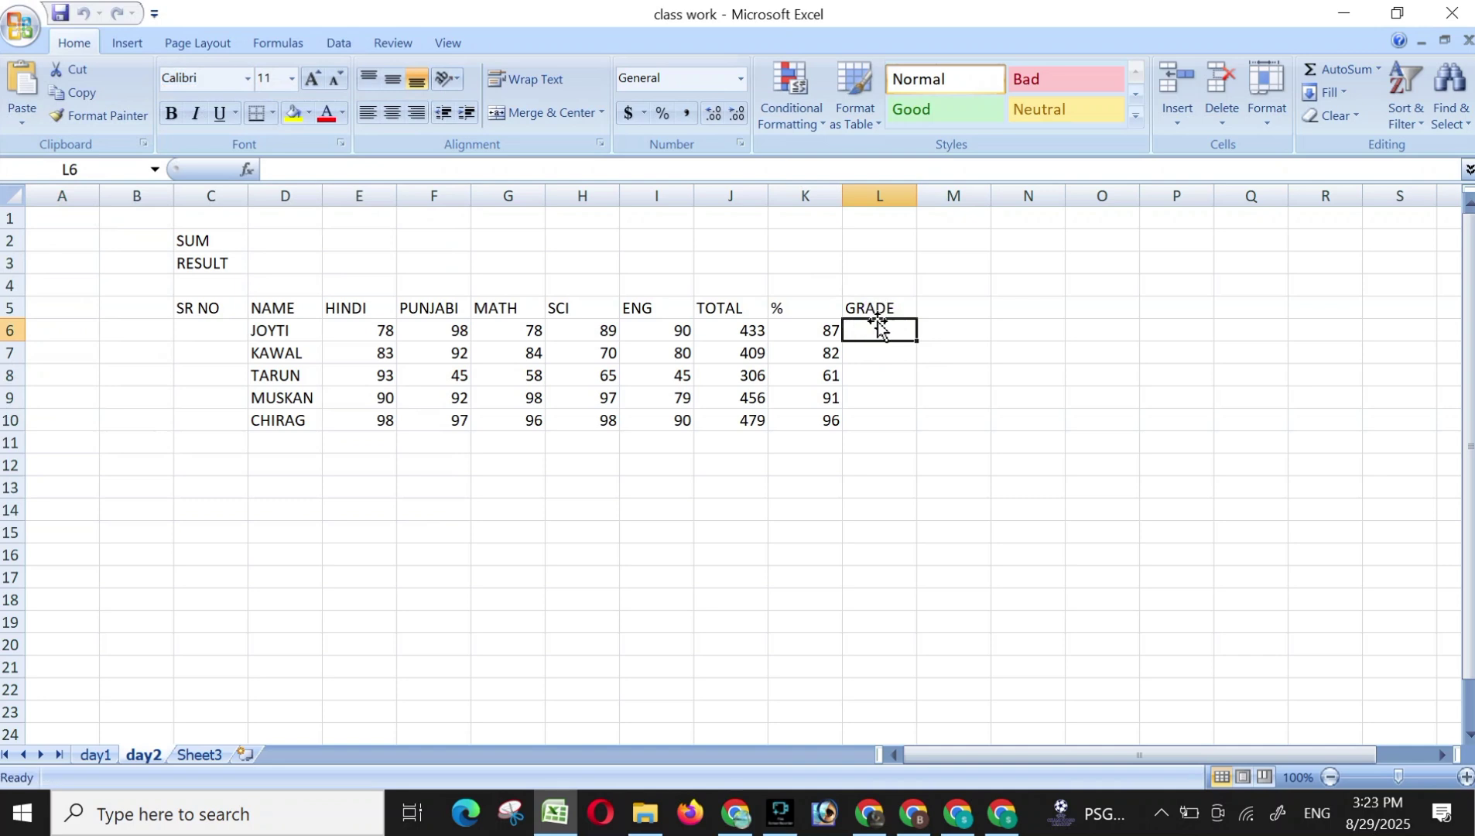
{"action": "left_click", "coordinate": [808, 329]}
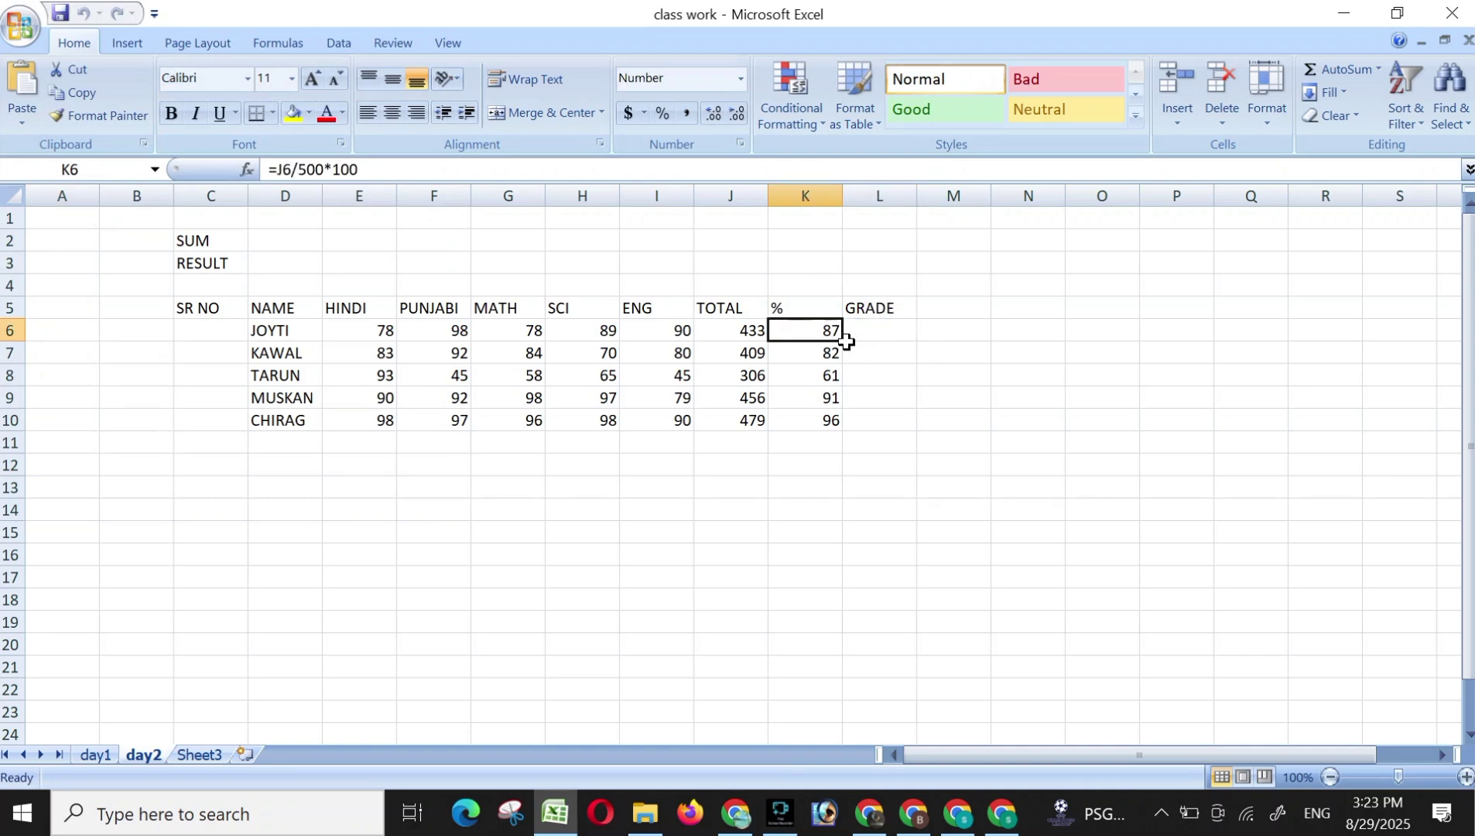
{"action": "left_click", "coordinate": [888, 329]}
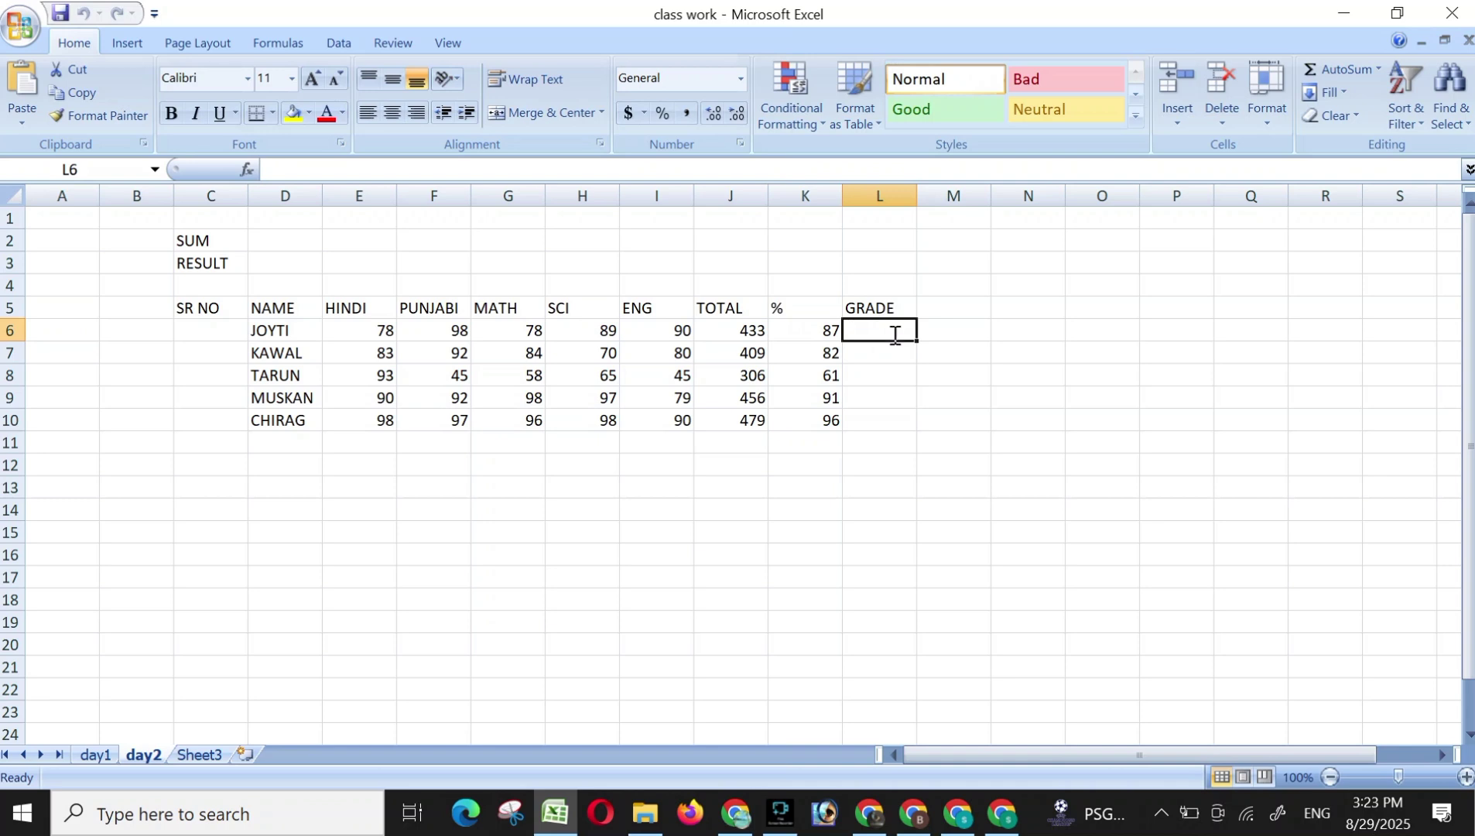
Begin an IF formula in cell L6 with =if(.
{"action": "type", "text": "=i*"}
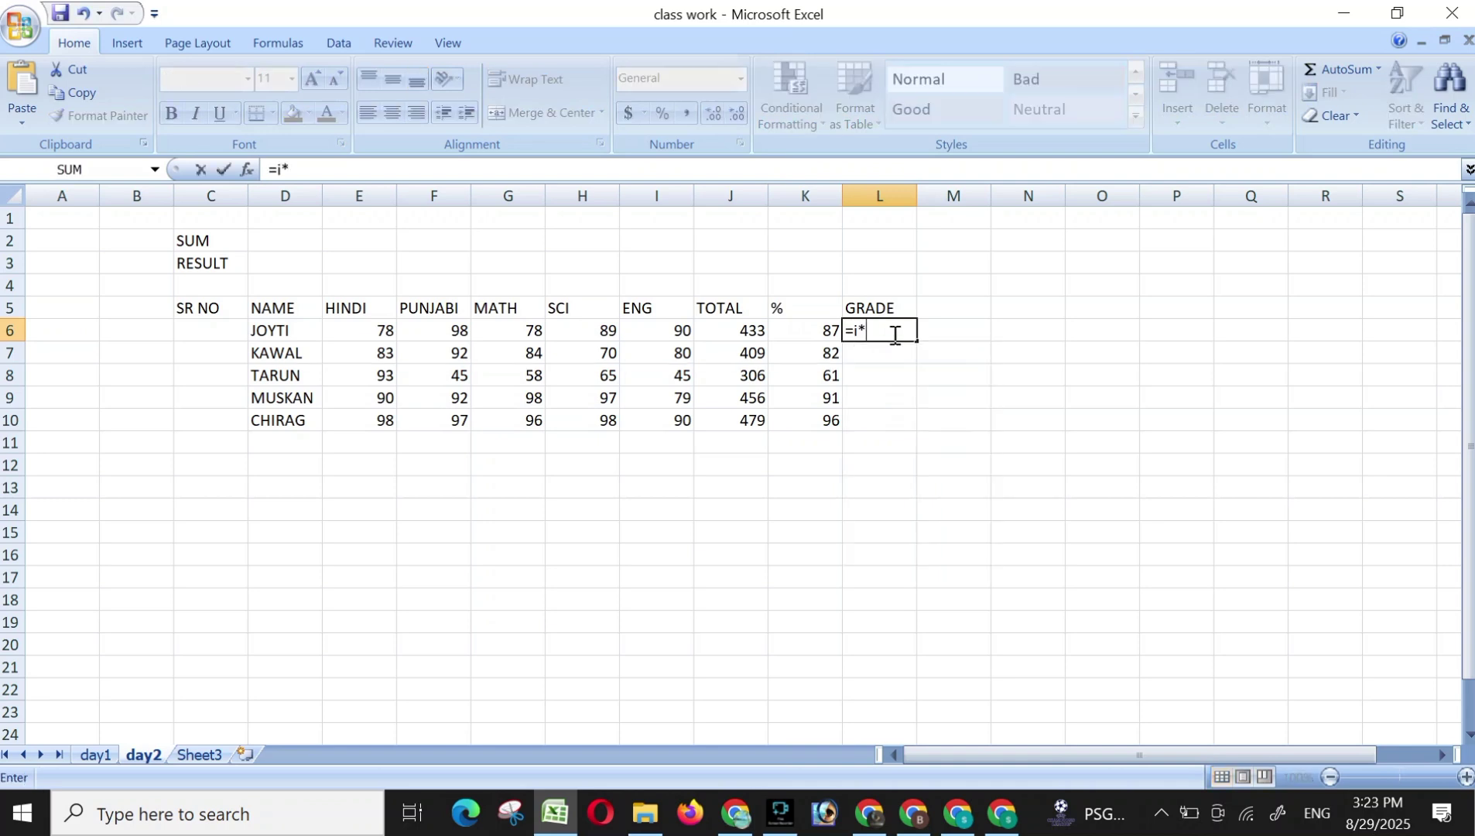
{"action": "type", "text": "f******"}
{"action": "key", "text": "BackSpace"}
{"action": "key", "text": "BackSpace"}
{"action": "key", "text": "BackSpace"}
{"action": "key", "text": "BackSpace"}
{"action": "key", "text": "BackSpace"}
{"action": "key", "text": "BackSpace"}
{"action": "key", "text": "BackSpace"}
{"action": "key", "text": "BackSpace"}
{"action": "type", "text": "f"}
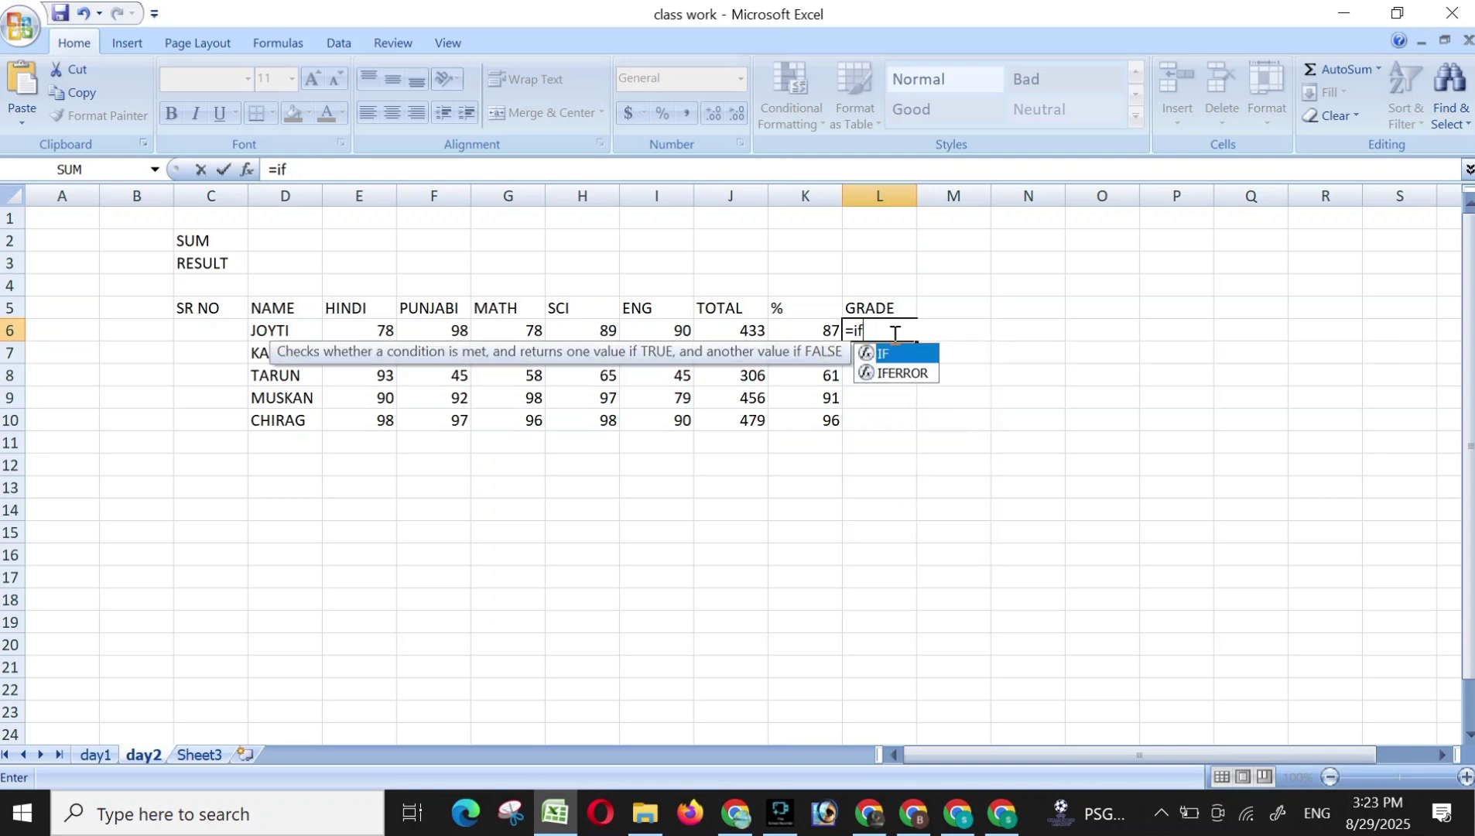
{"action": "type", "text": "**"}
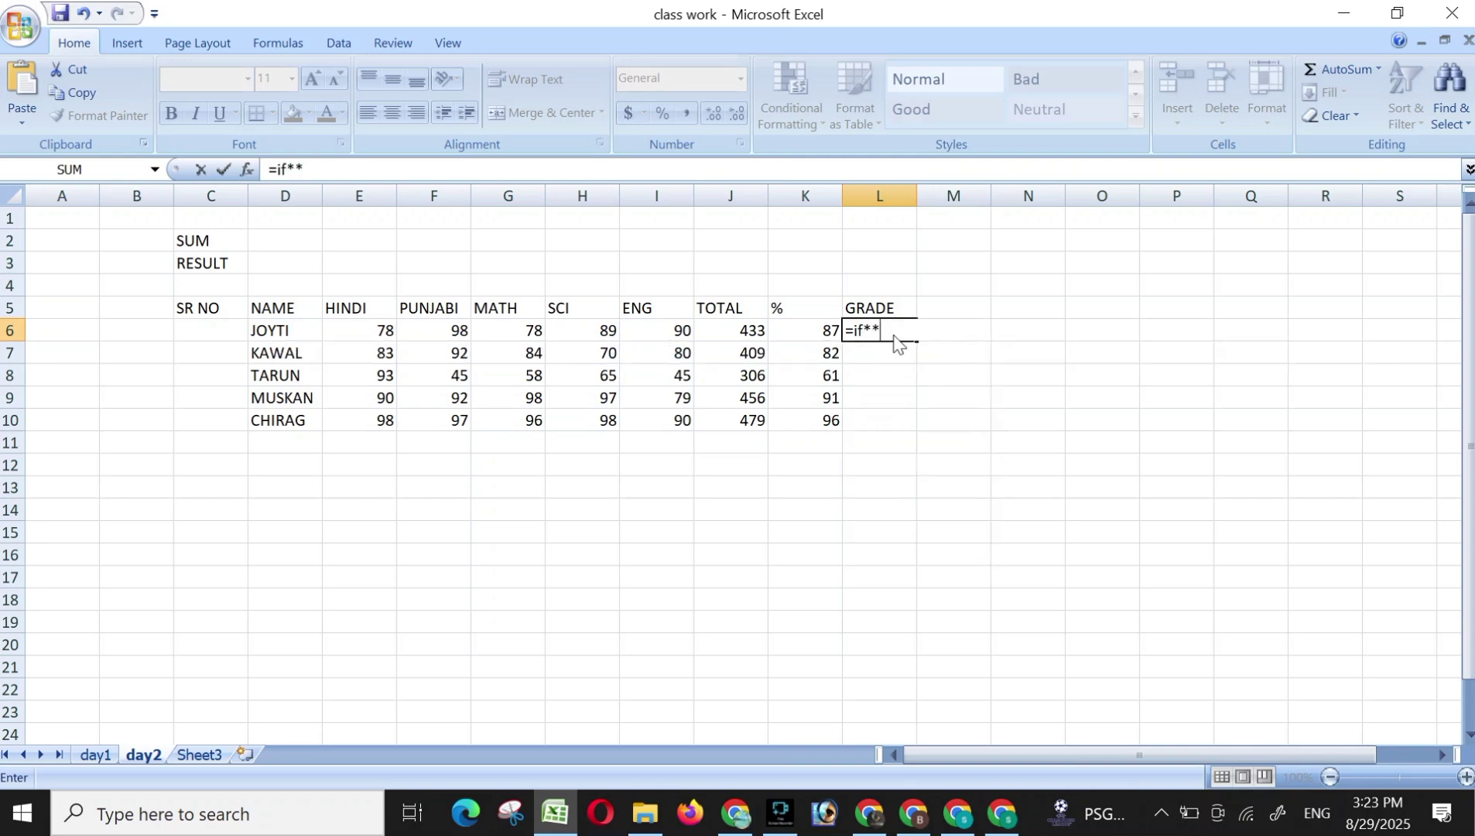
{"action": "key", "text": "BackSpace"}
{"action": "key", "text": "BackSpace"}
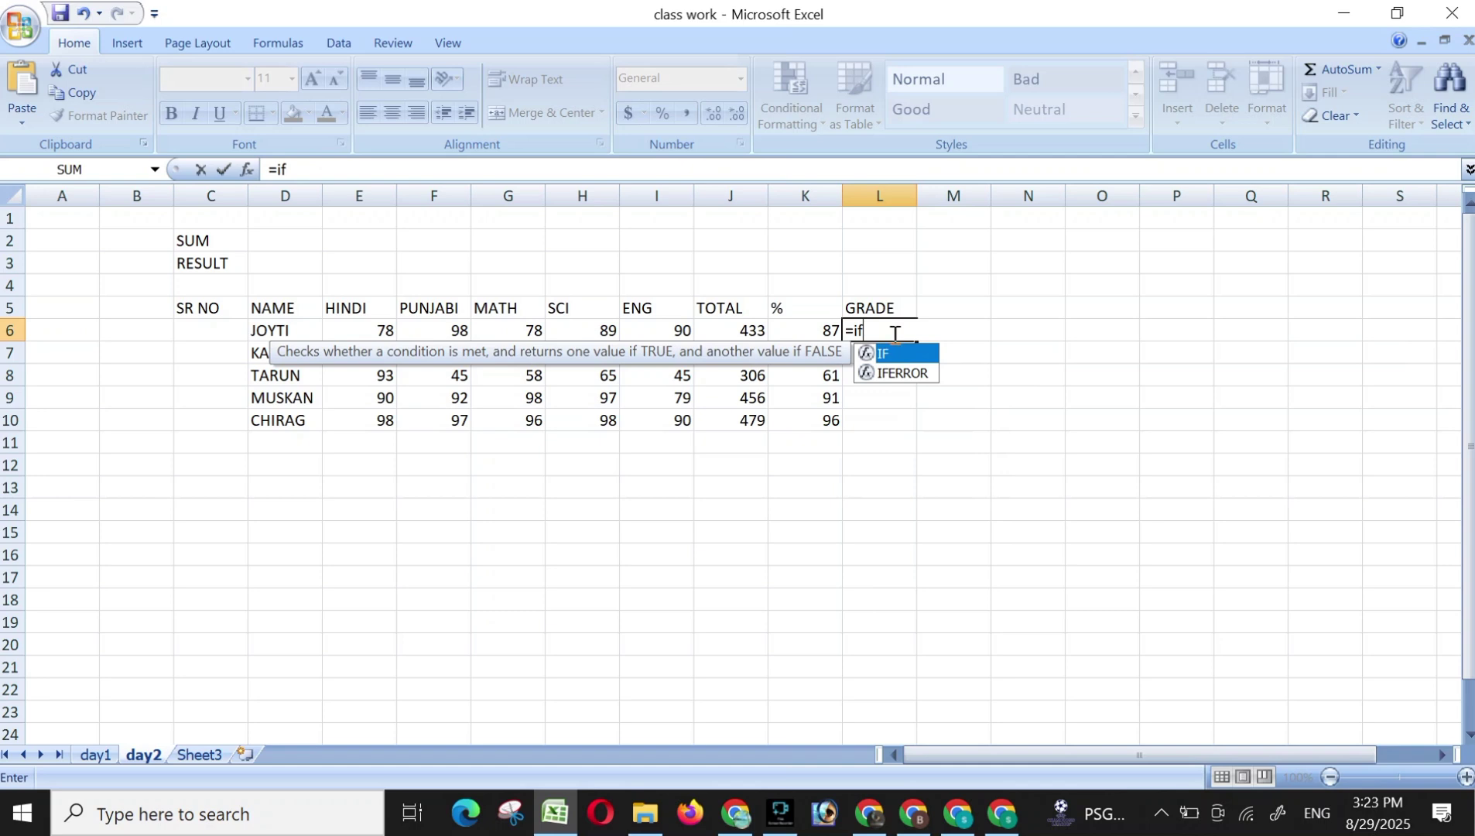
{"action": "type", "text": "("}
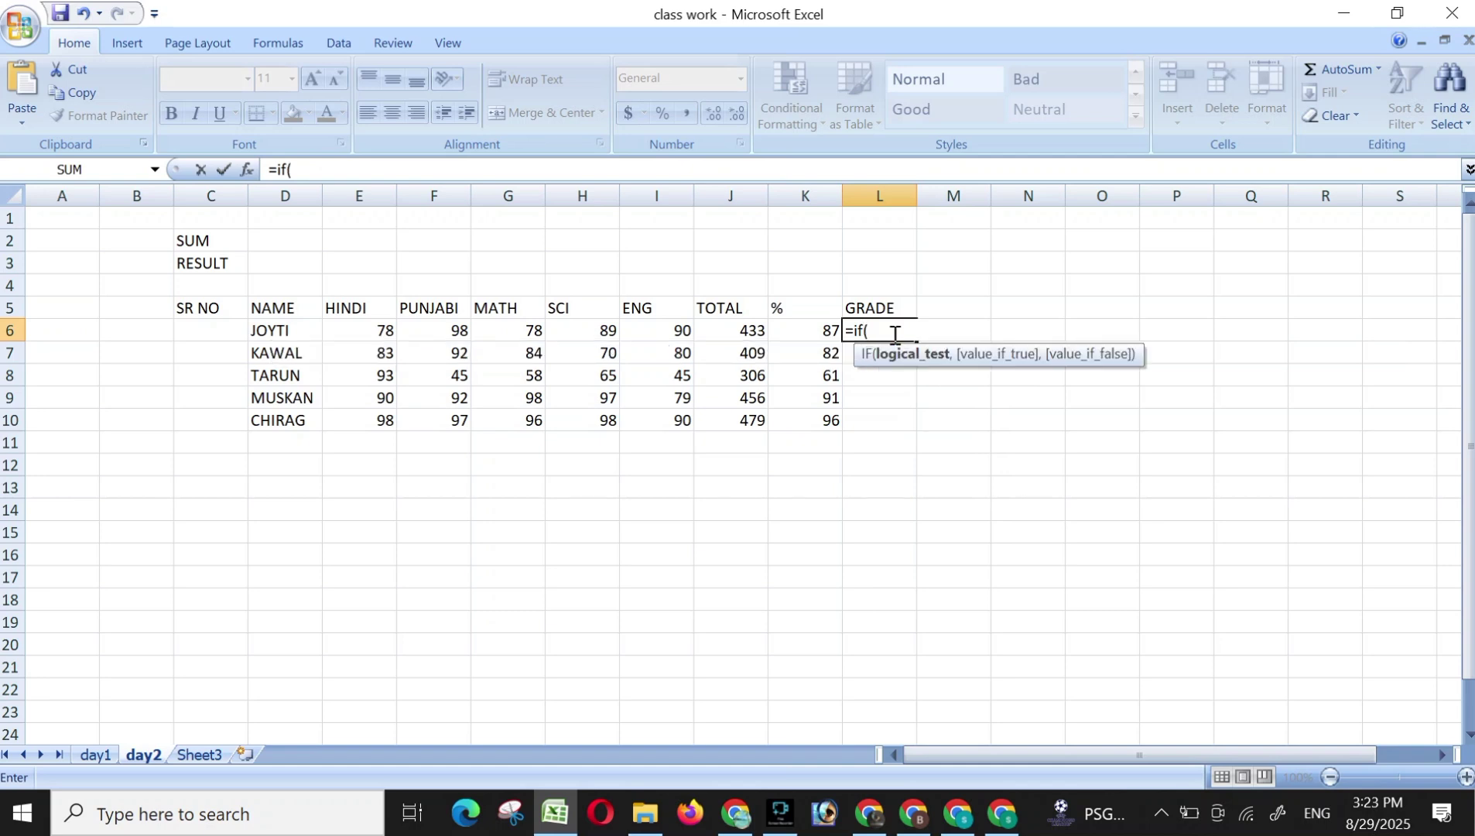
Add the first condition K6>=80 to the grade formula, returning "A+" when true.
{"action": "left_click", "coordinate": [825, 333]}
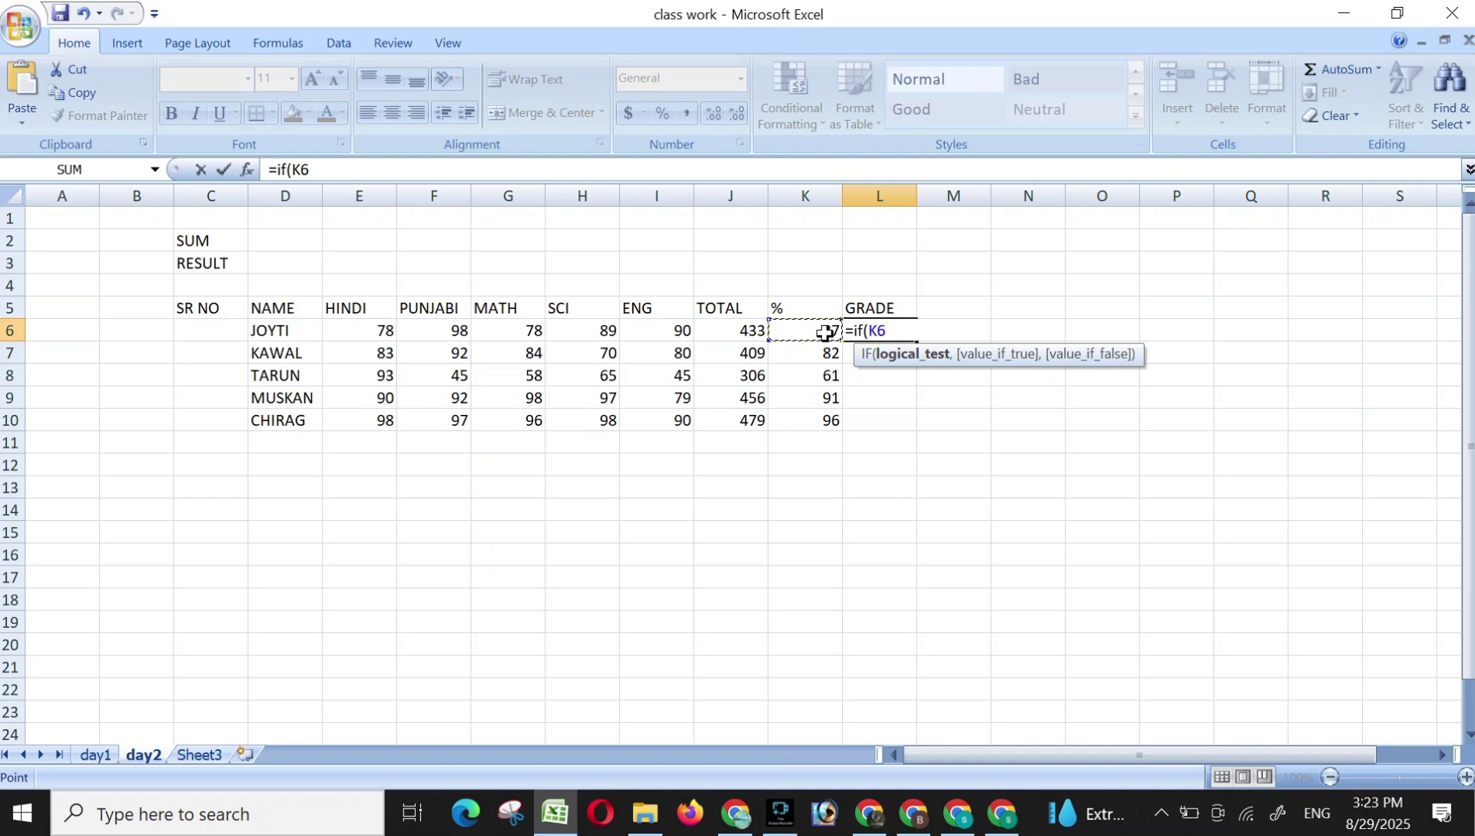
{"action": "type", "text": ">="}
{"action": "type", "text": "*8**"}
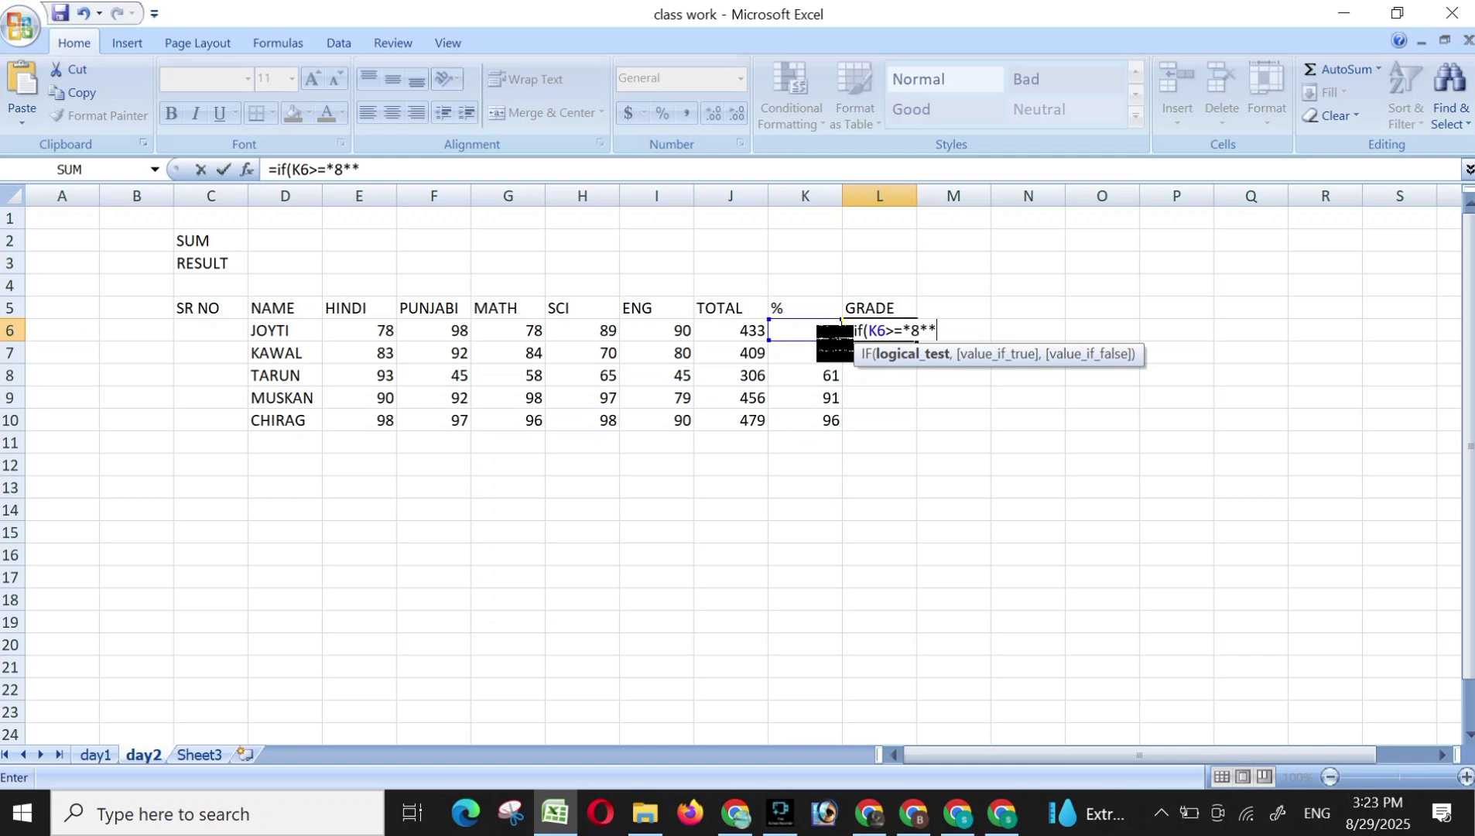
{"action": "type", "text": "0*"}
{"action": "key", "text": "BackSpace"}
{"action": "key", "text": "BackSpace"}
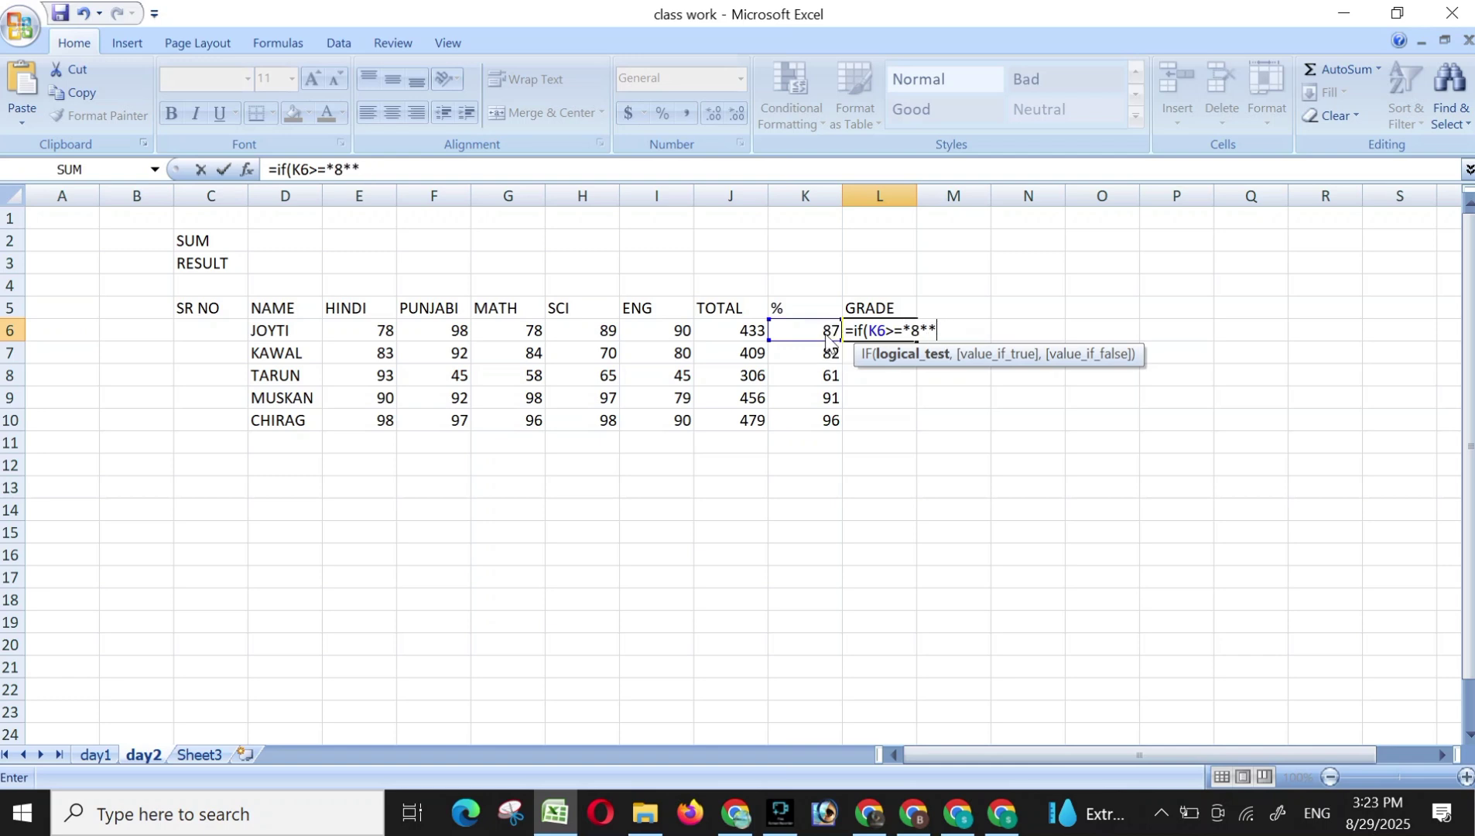
{"action": "key", "text": "BackSpace"}
{"action": "key", "text": "BackSpace"}
{"action": "key", "text": "BackSpace"}
{"action": "key", "text": "BackSpace"}
{"action": "type", "text": "80,"}
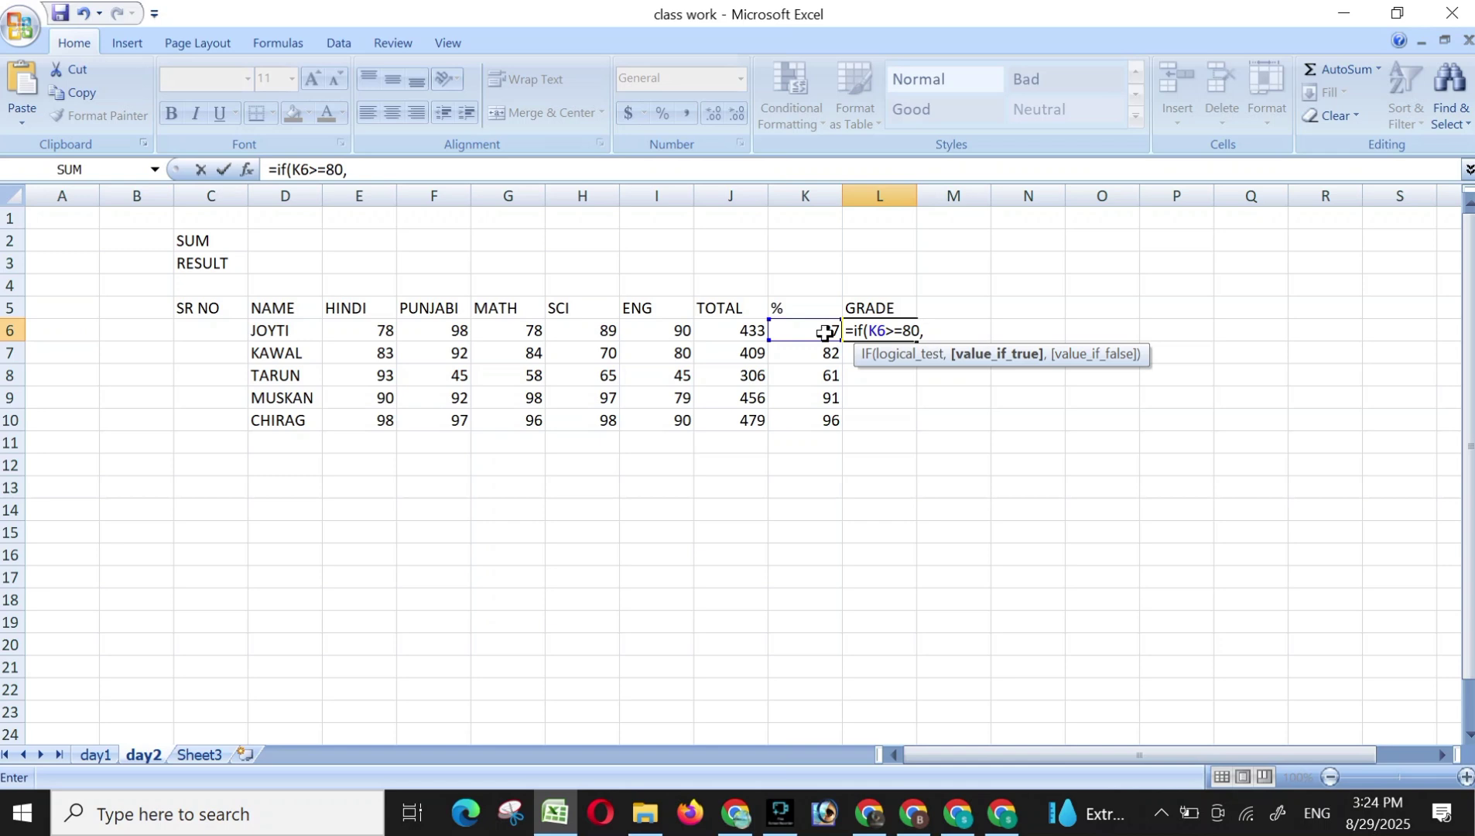
{"action": "type", "text": "\"A+"}
{"action": "type", "text": "\","}
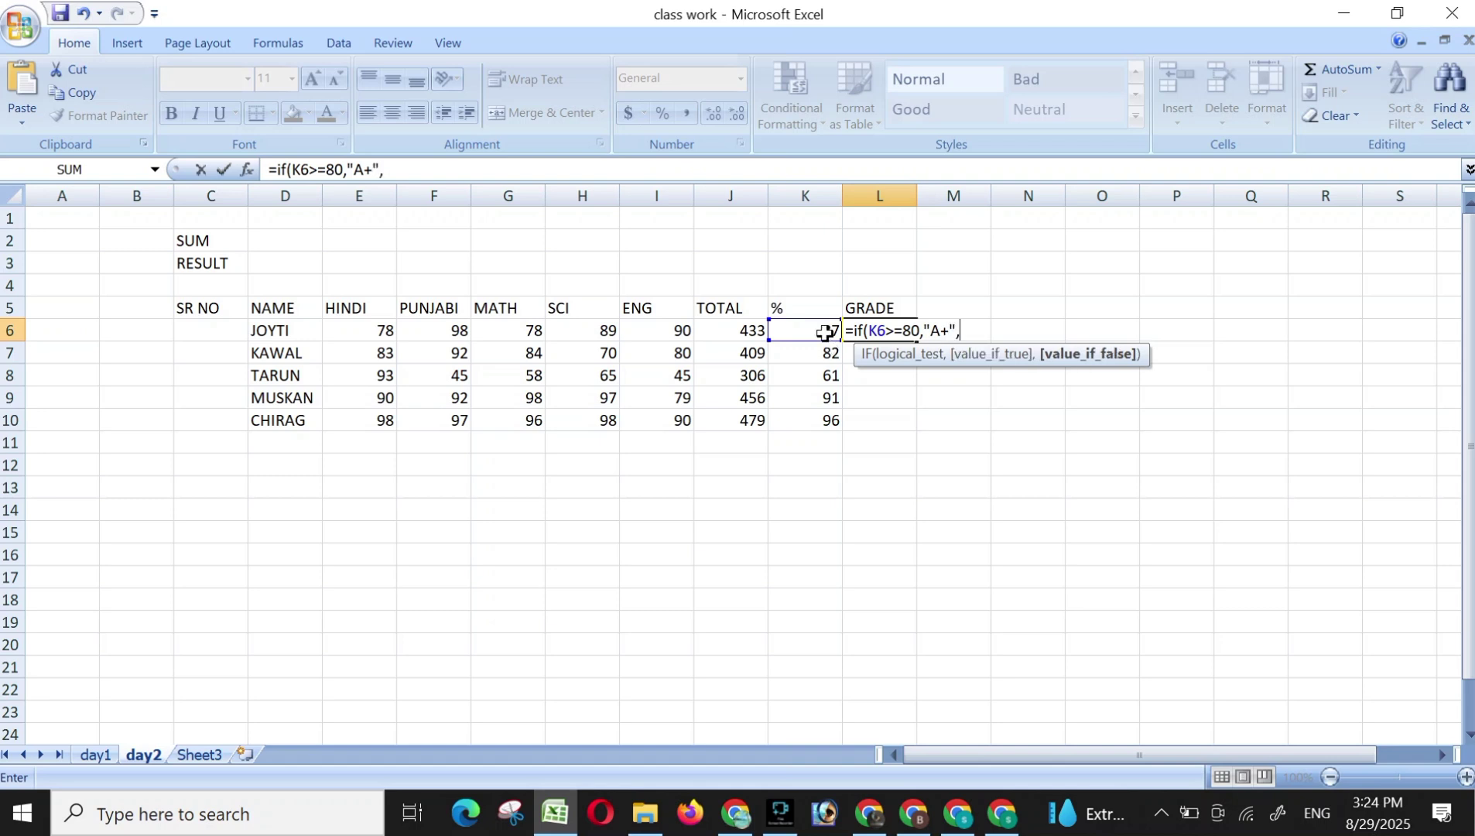
Nest a second IF in the grade formula that tests K6>=70 and returns "A".
{"action": "type", "text": "if"}
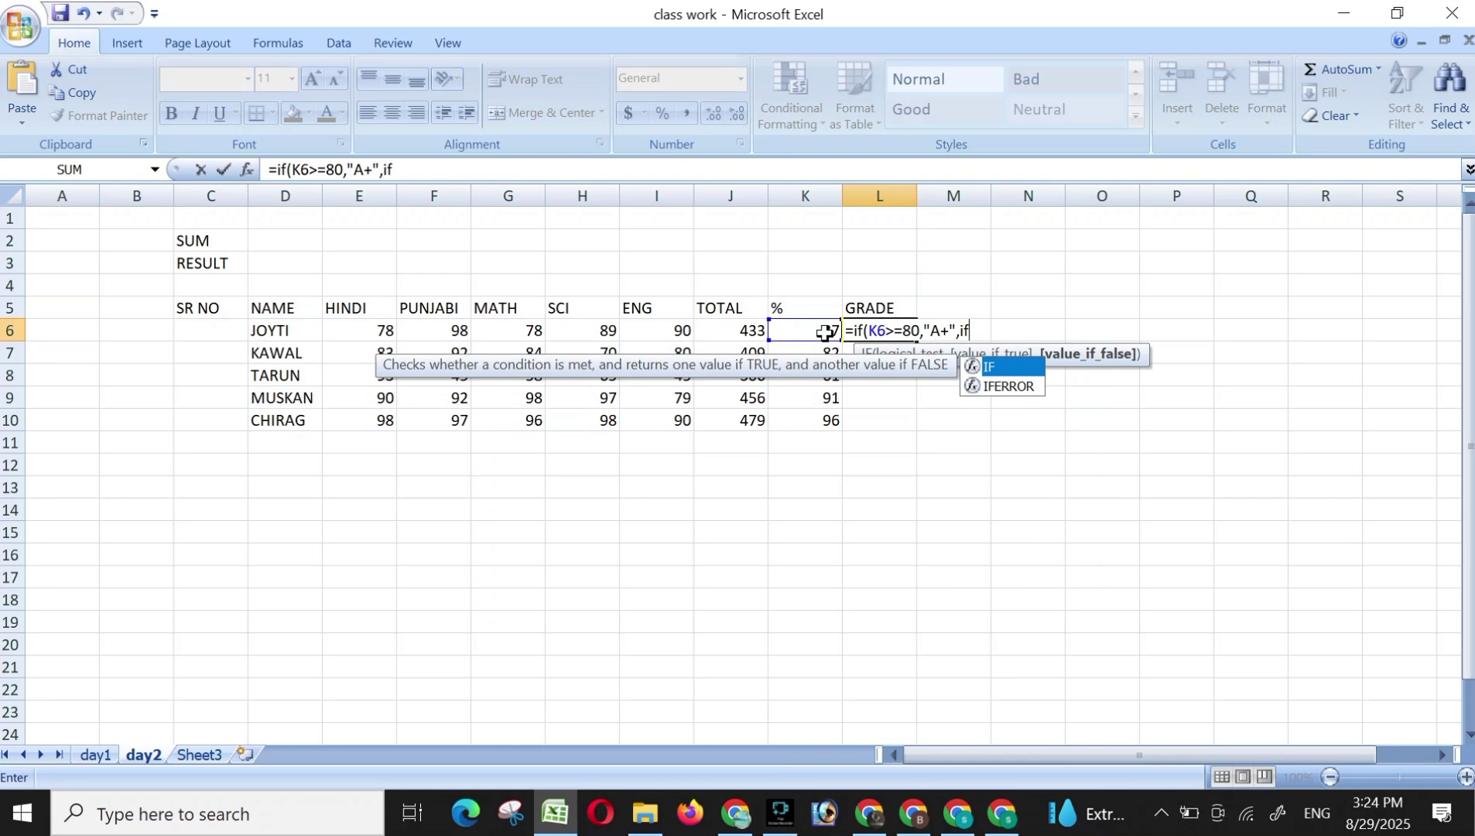
{"action": "type", "text": "("}
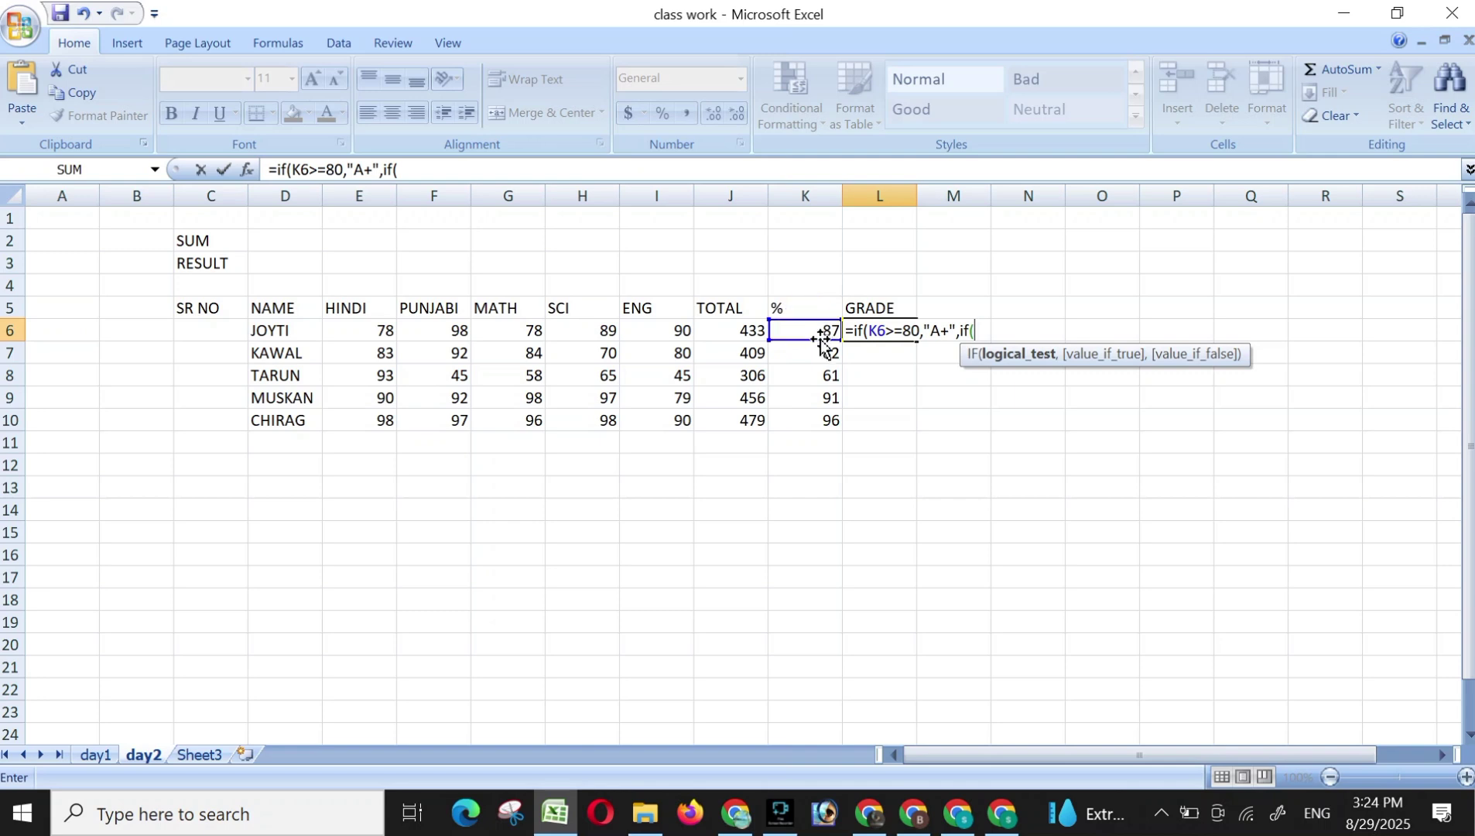
{"action": "left_click", "coordinate": [822, 335]}
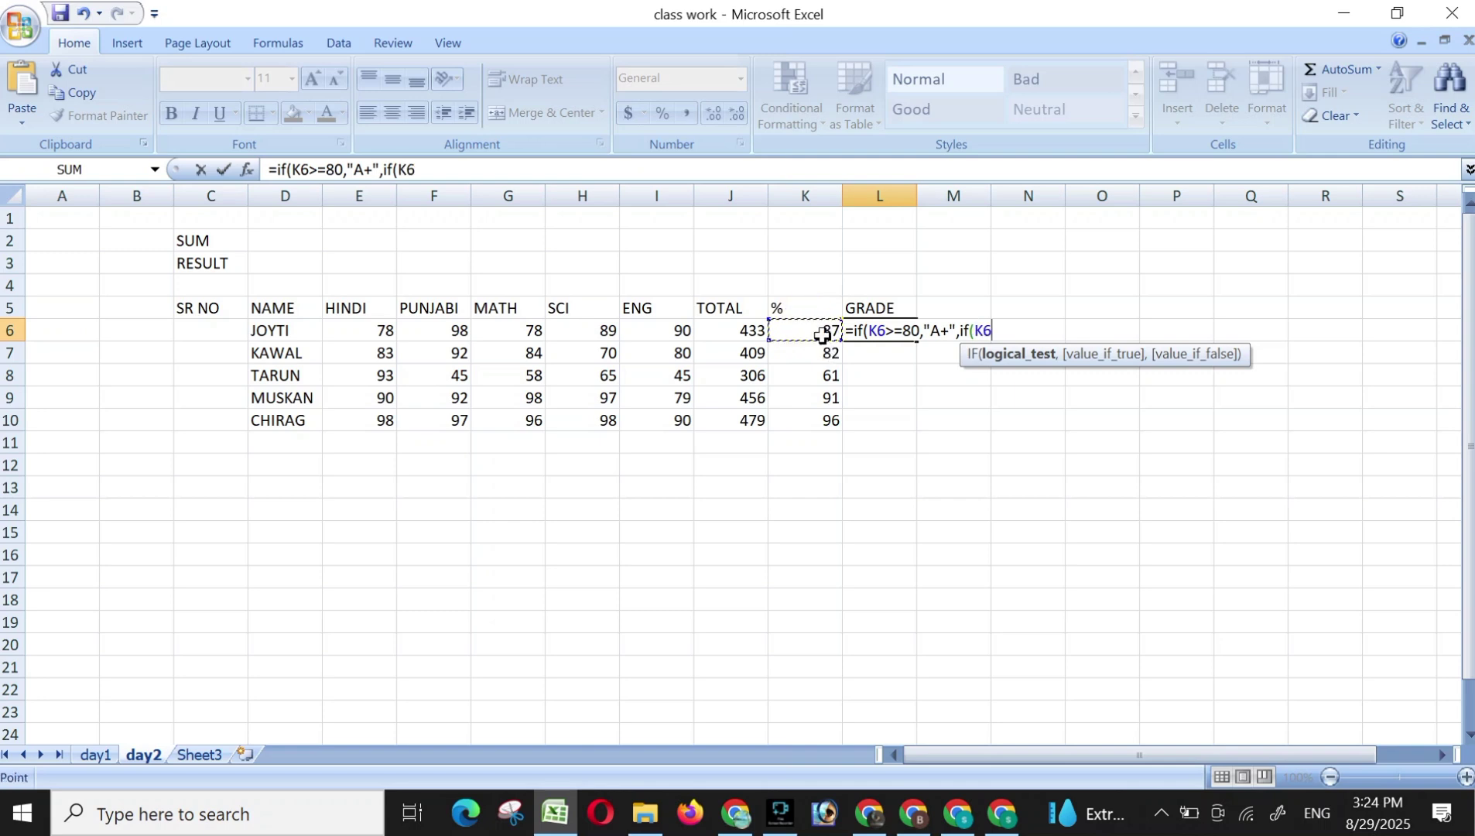
{"action": "type", "text": ">=70,\""}
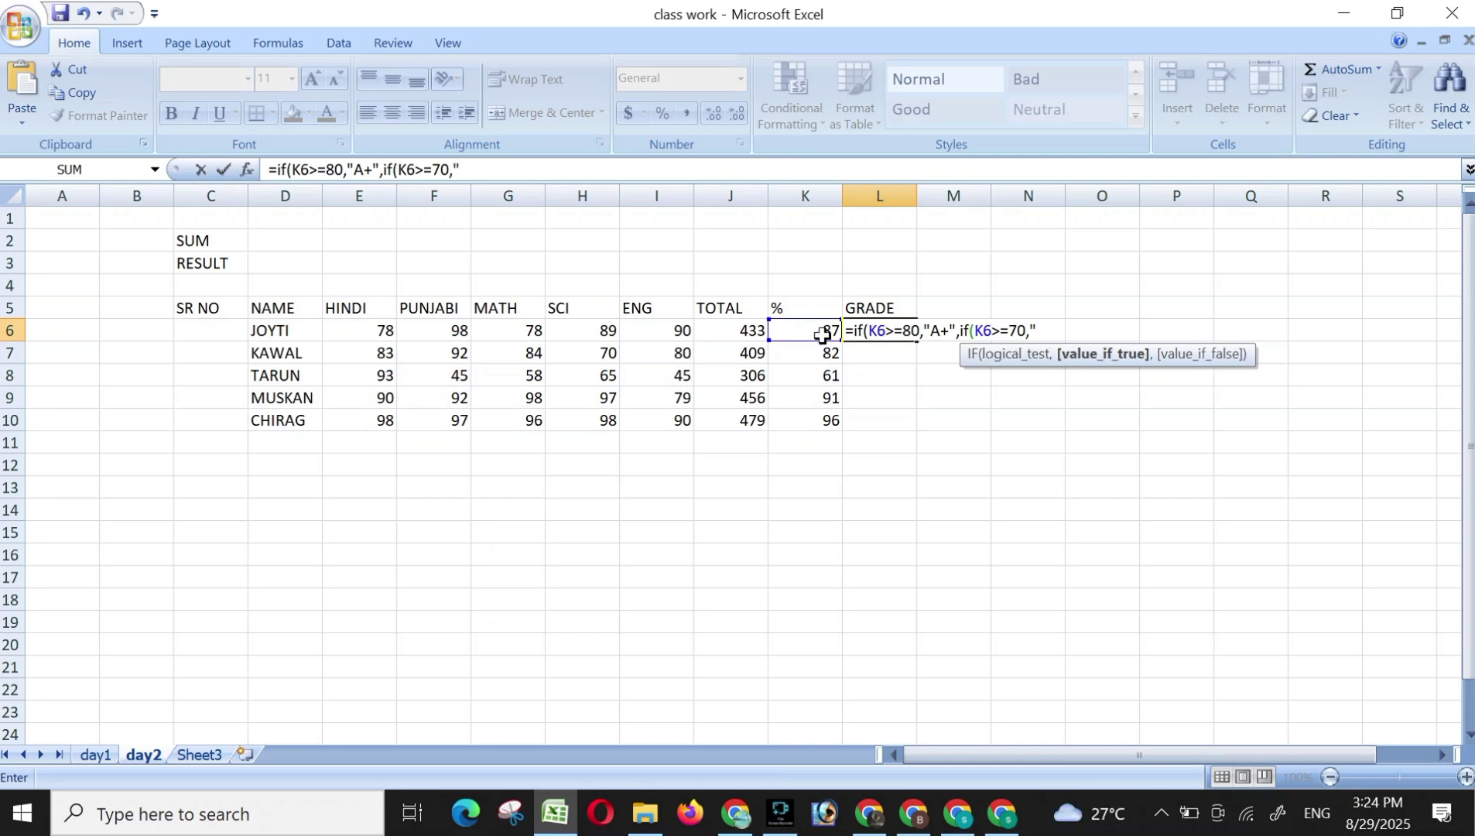
{"action": "type", "text": "A\",if"}
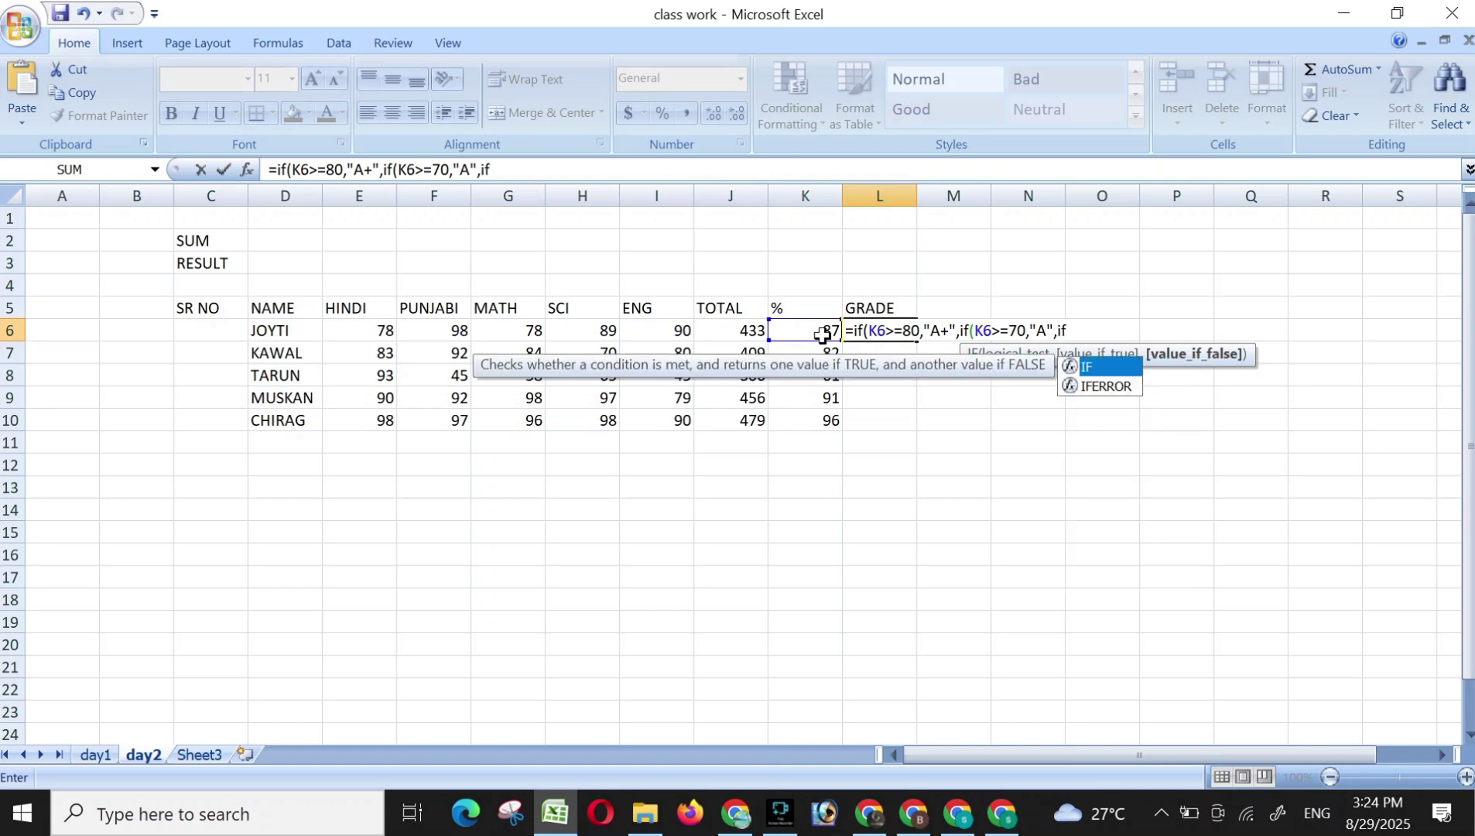
Continue the grade formula with a third nested IF that tests K6>=60 and returns "b".
{"action": "type", "text": "("}
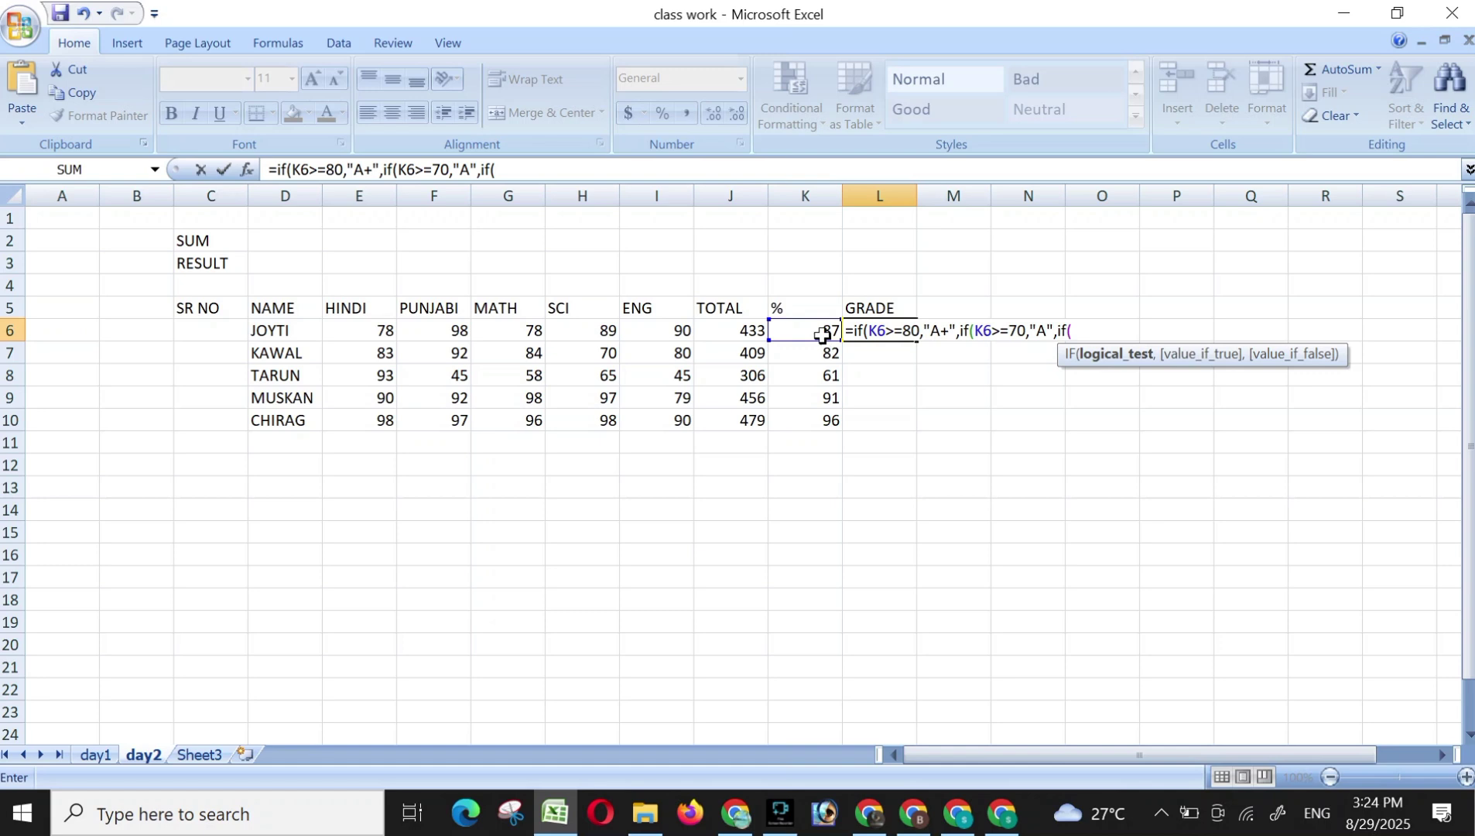
{"action": "left_click", "coordinate": [827, 330]}
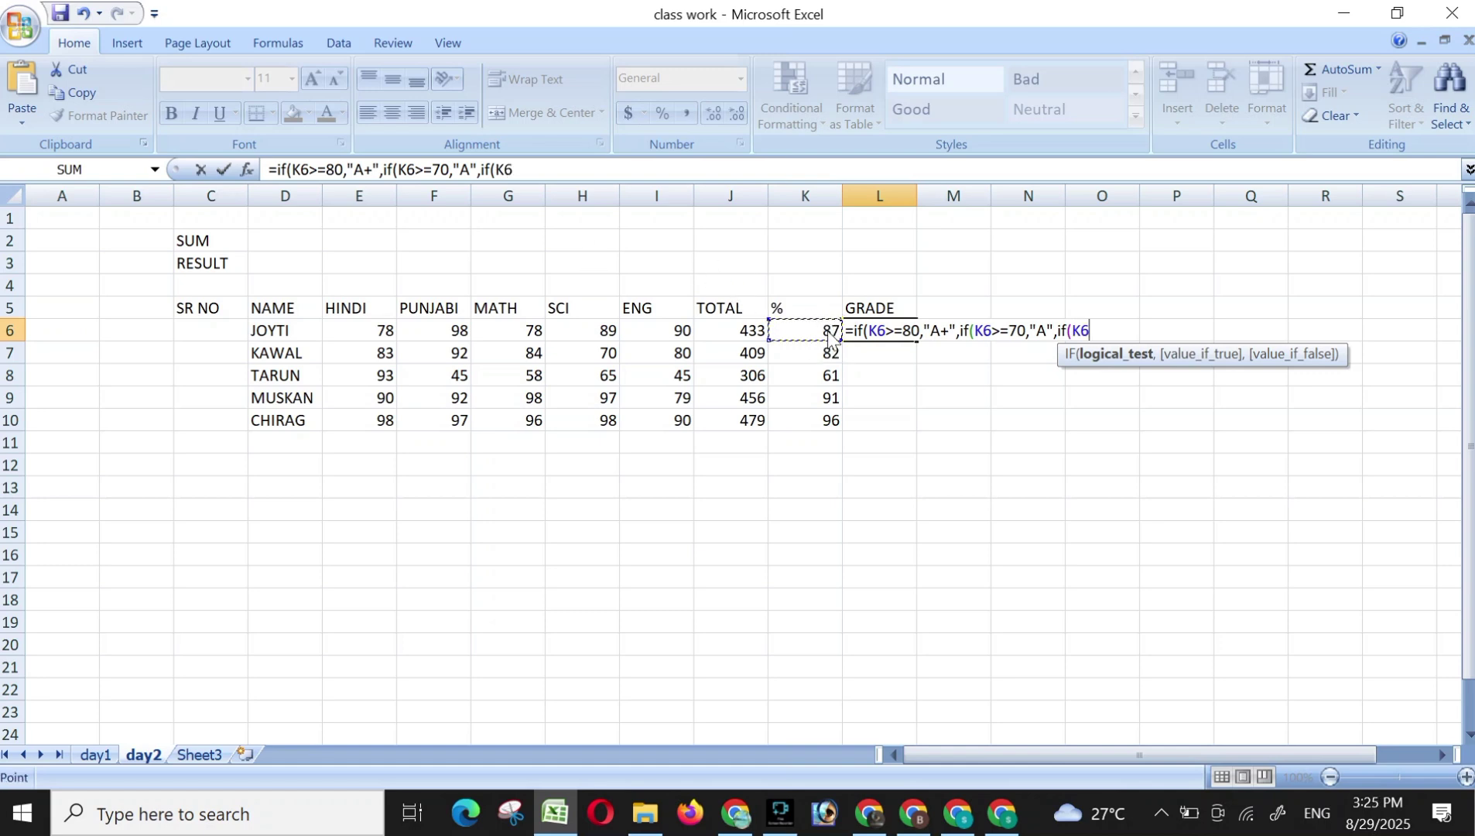
{"action": "type", "text": ">+"}
{"action": "key", "text": "BackSpace"}
{"action": "type", "text": "="}
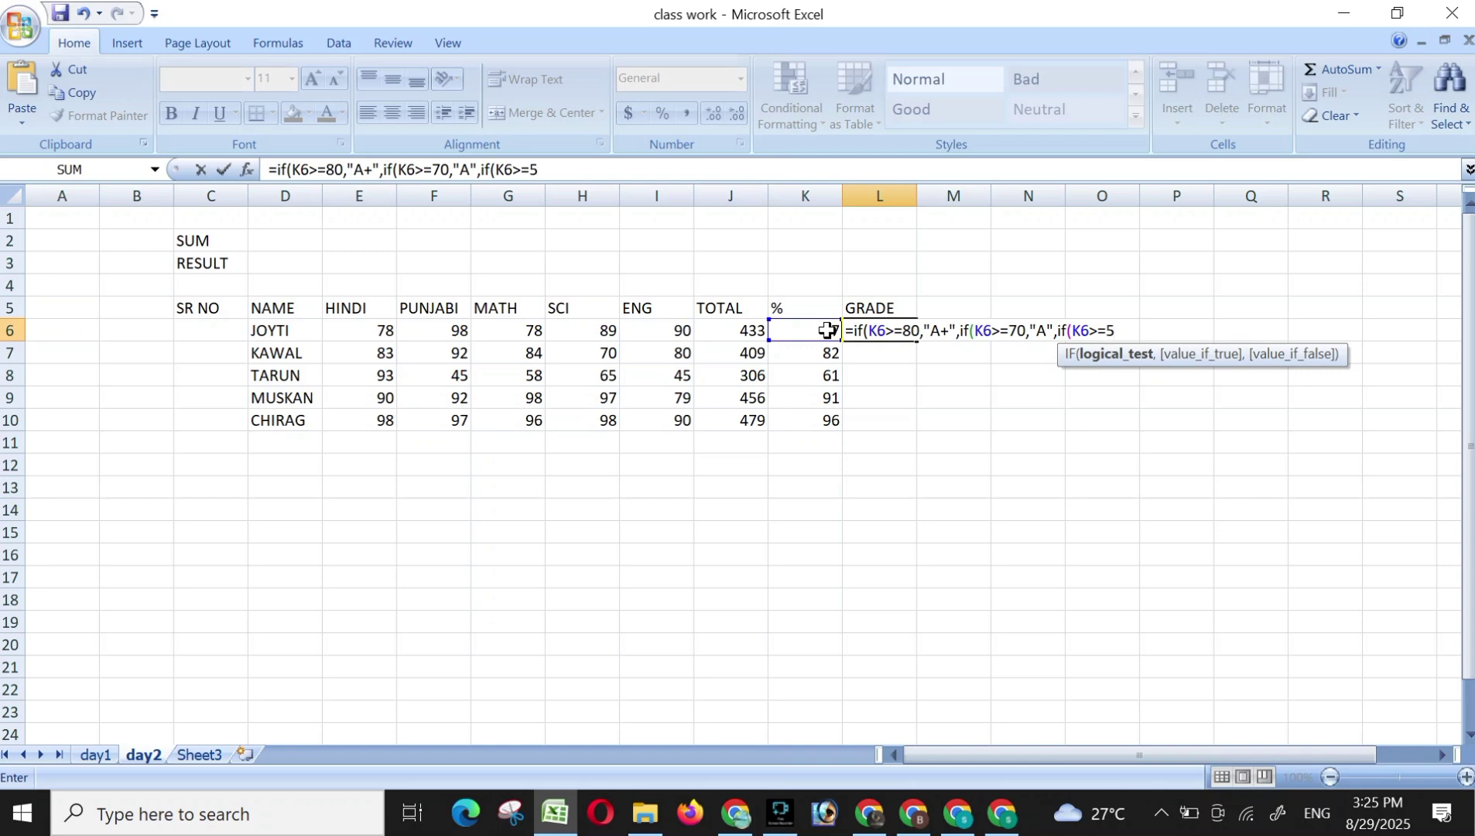
{"action": "type", "text": "60,\""}
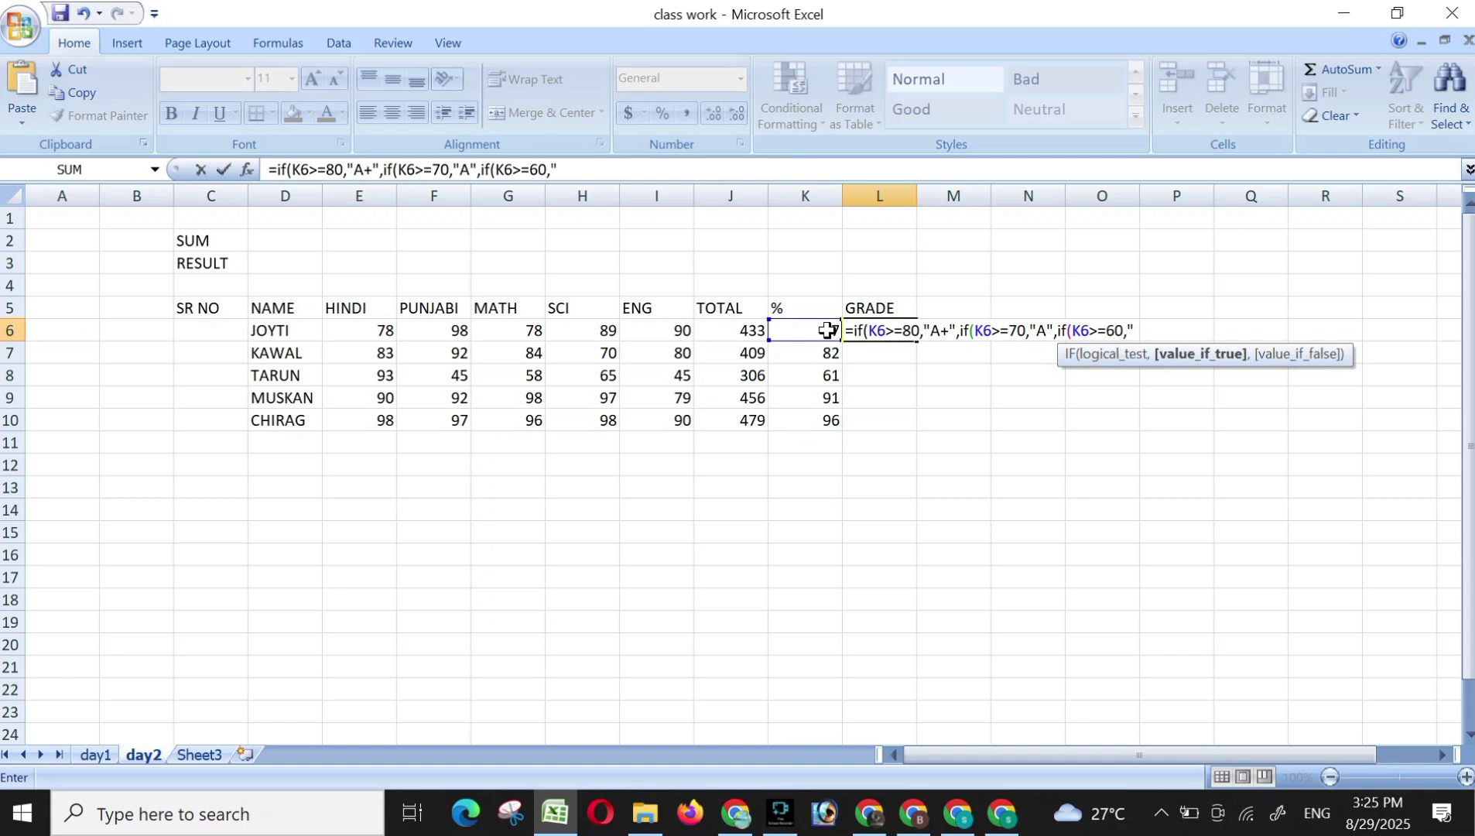
{"action": "type", "text": "b"}
{"action": "type", "text": "+"}
{"action": "key", "text": "BackSpace"}
{"action": "type", "text": "\","}
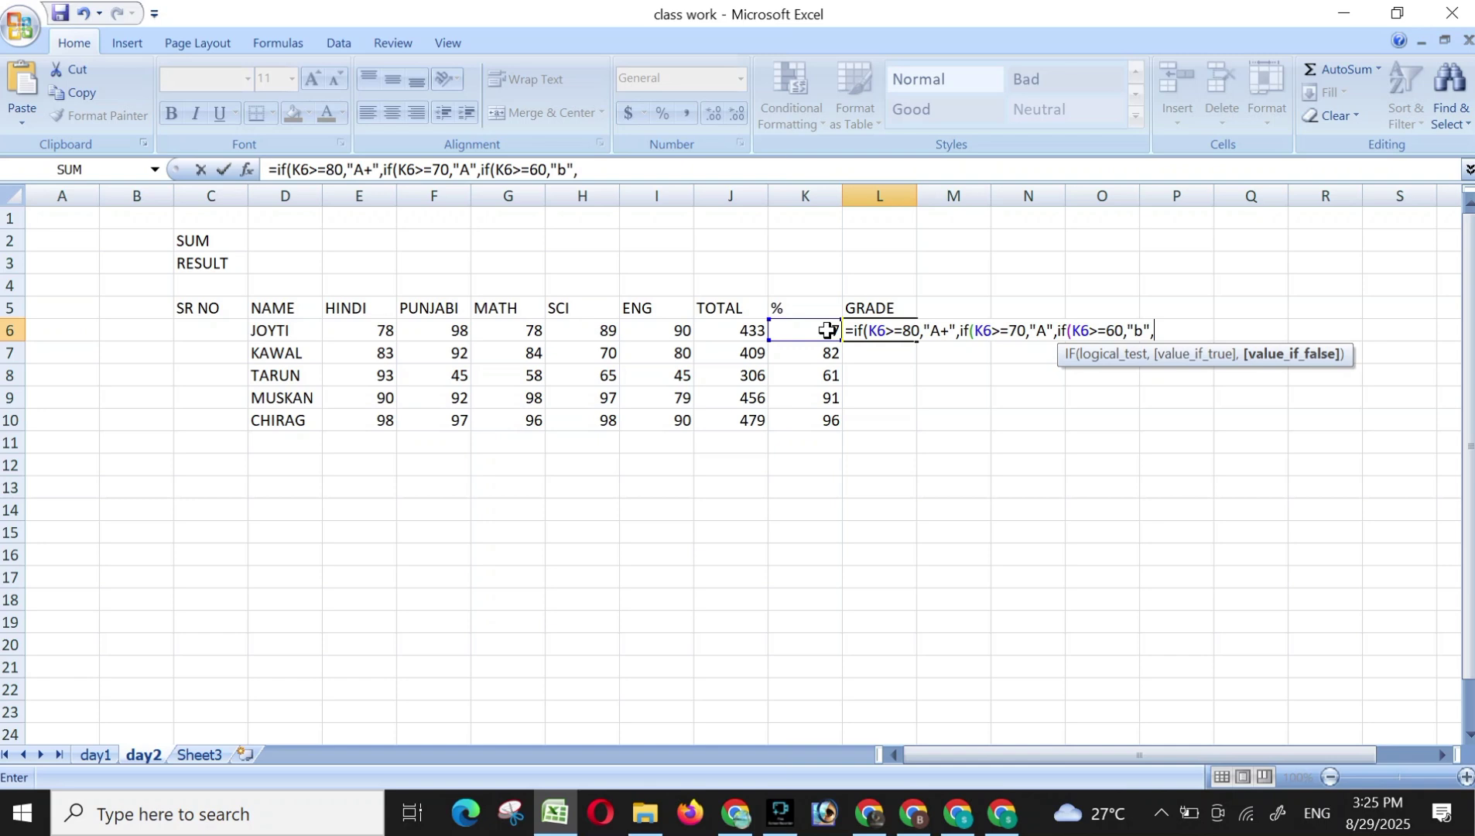
Nest a fourth IF in the grade formula that tests K6>=50 and returns "c".
{"action": "type", "text": "if"}
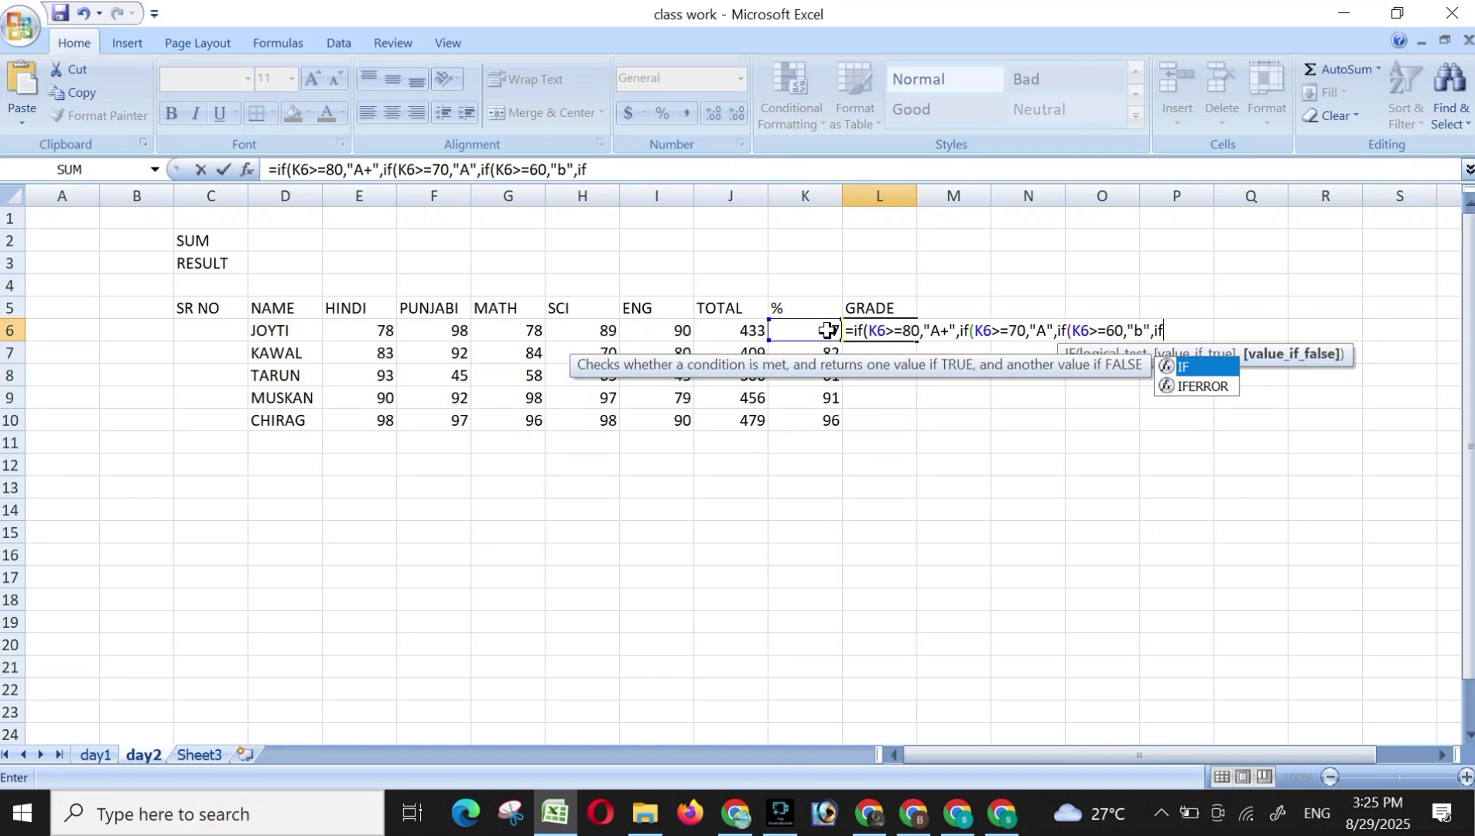
{"action": "type", "text": "("}
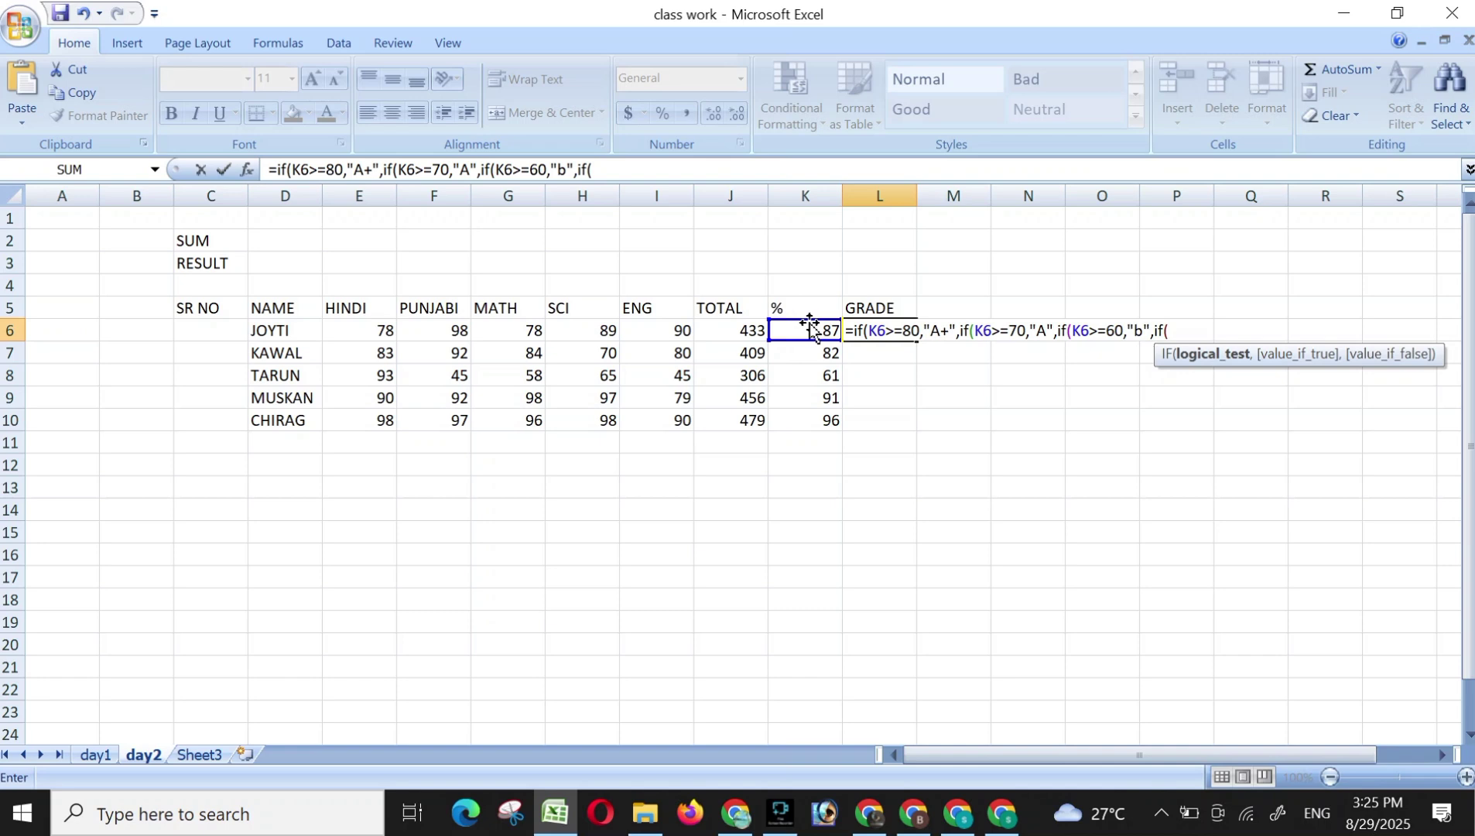
{"action": "left_click", "coordinate": [811, 331]}
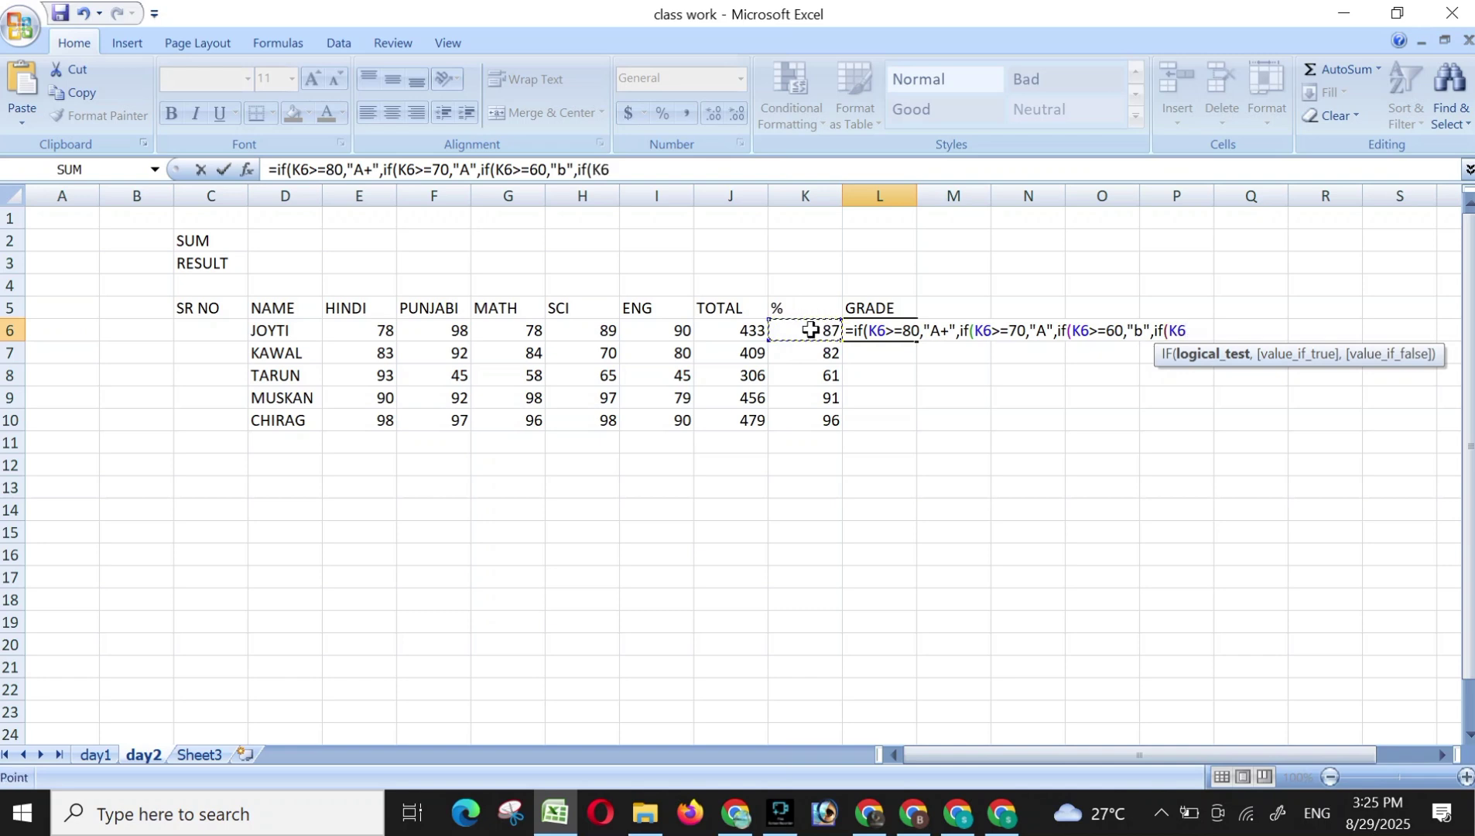
{"action": "type", "text": ">=50"}
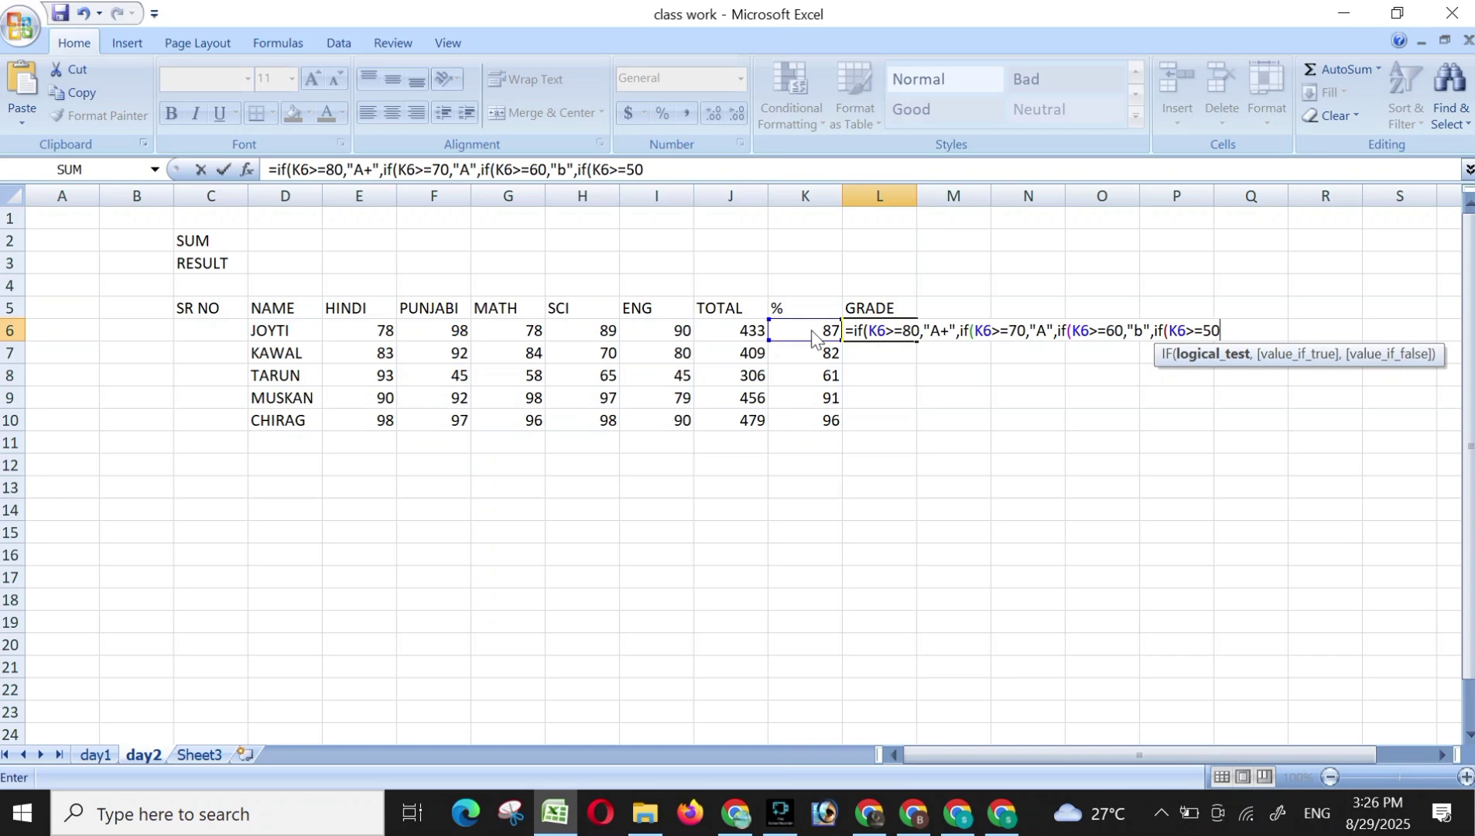
{"action": "type", "text": ","}
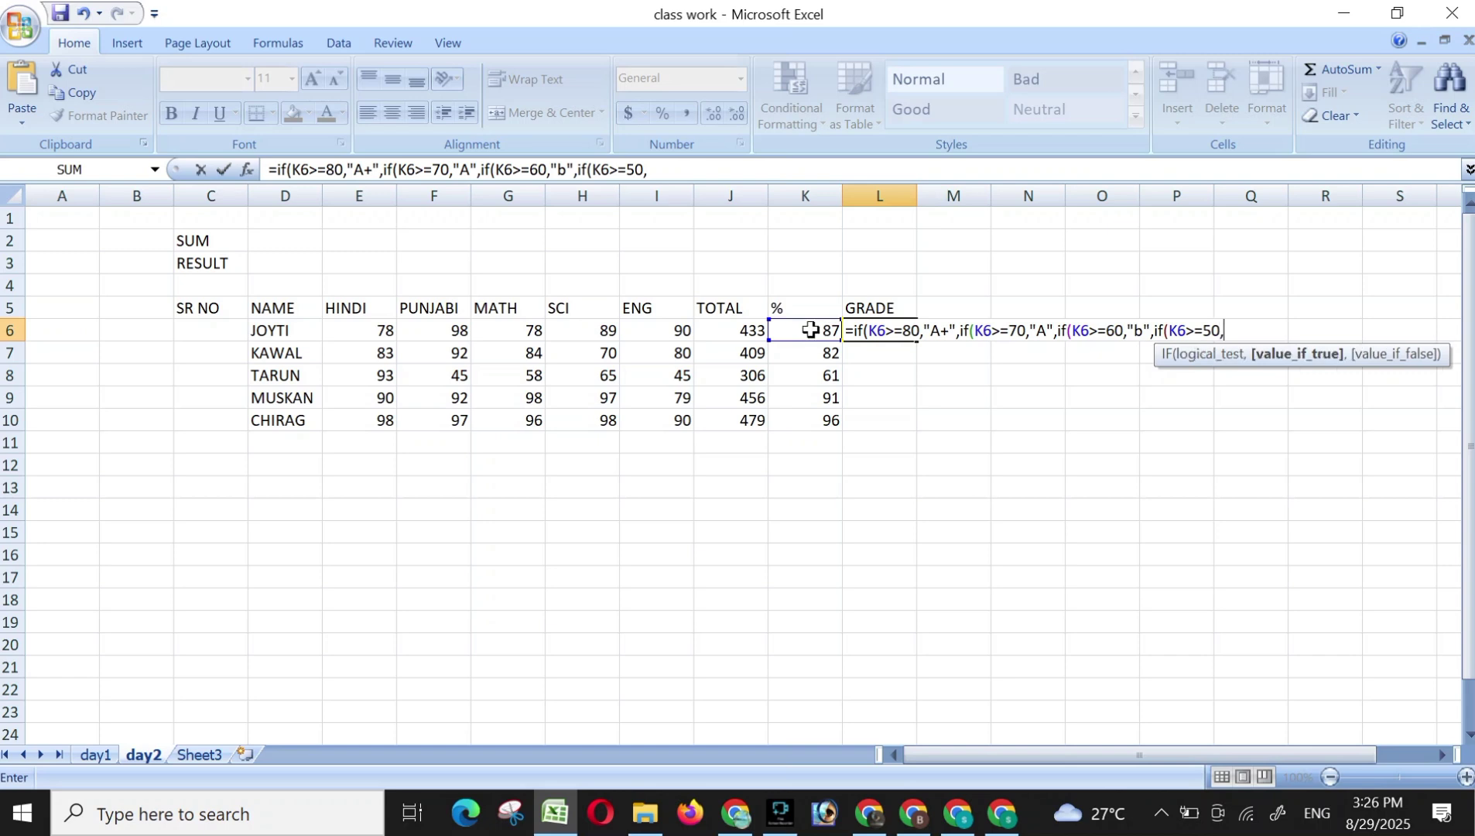
{"action": "type", "text": "\"c\",if"}
{"action": "key", "text": "Return"}
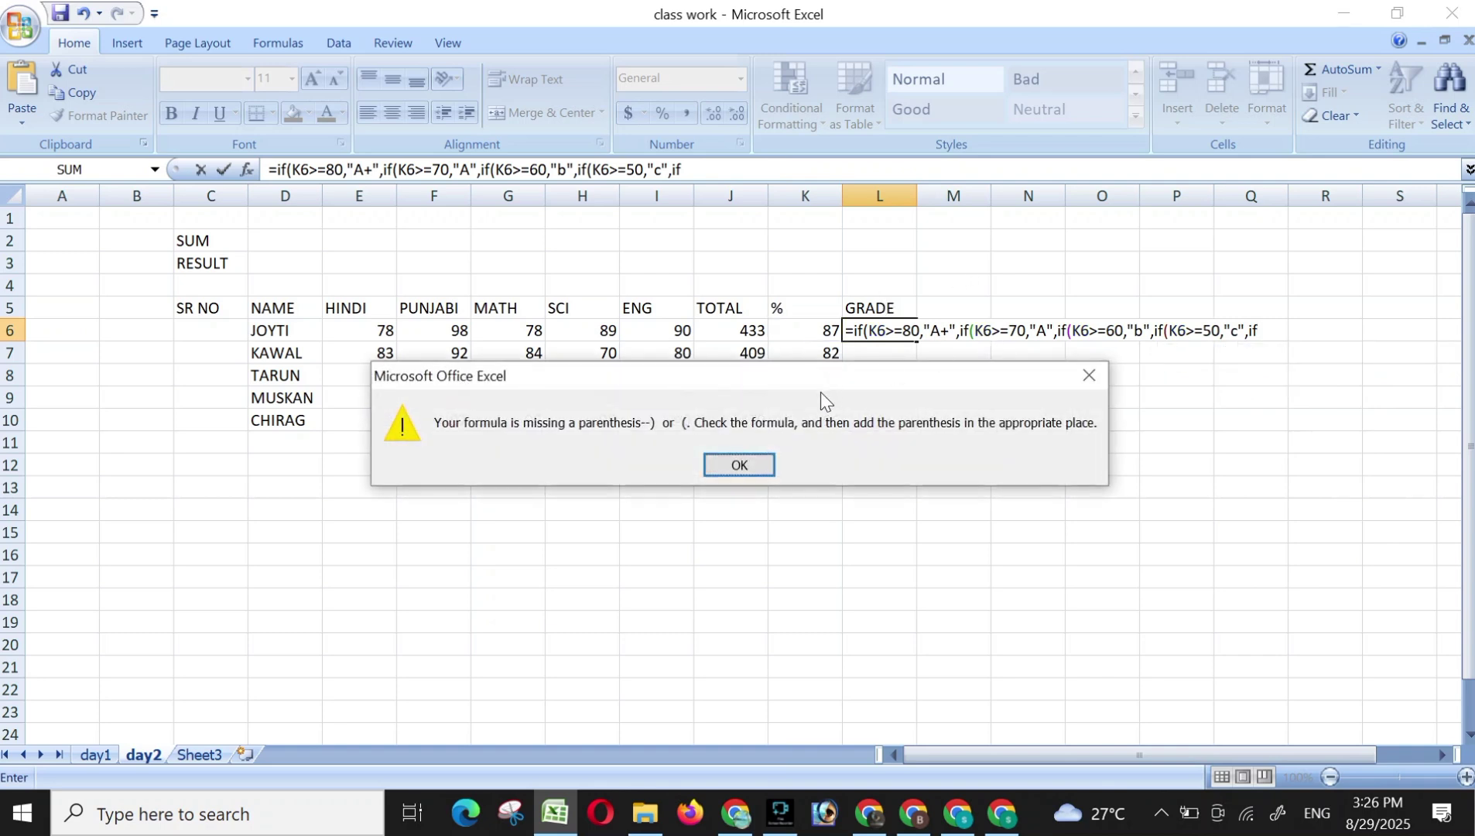
{"action": "left_click", "coordinate": [732, 468]}
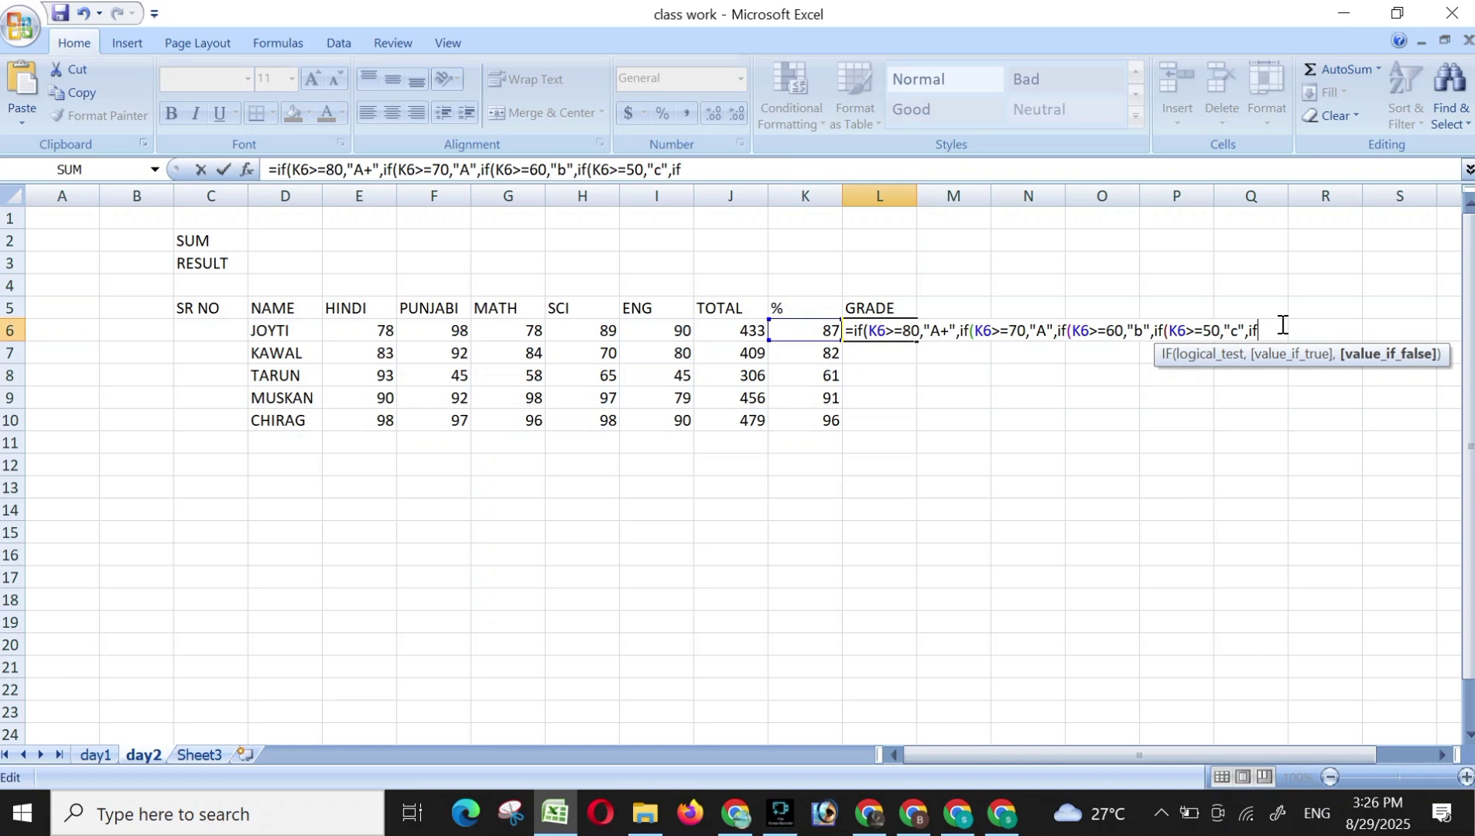
Nest a fifth IF in the grade formula that tests K6<50 and returns "fail".
{"action": "type", "text": "("}
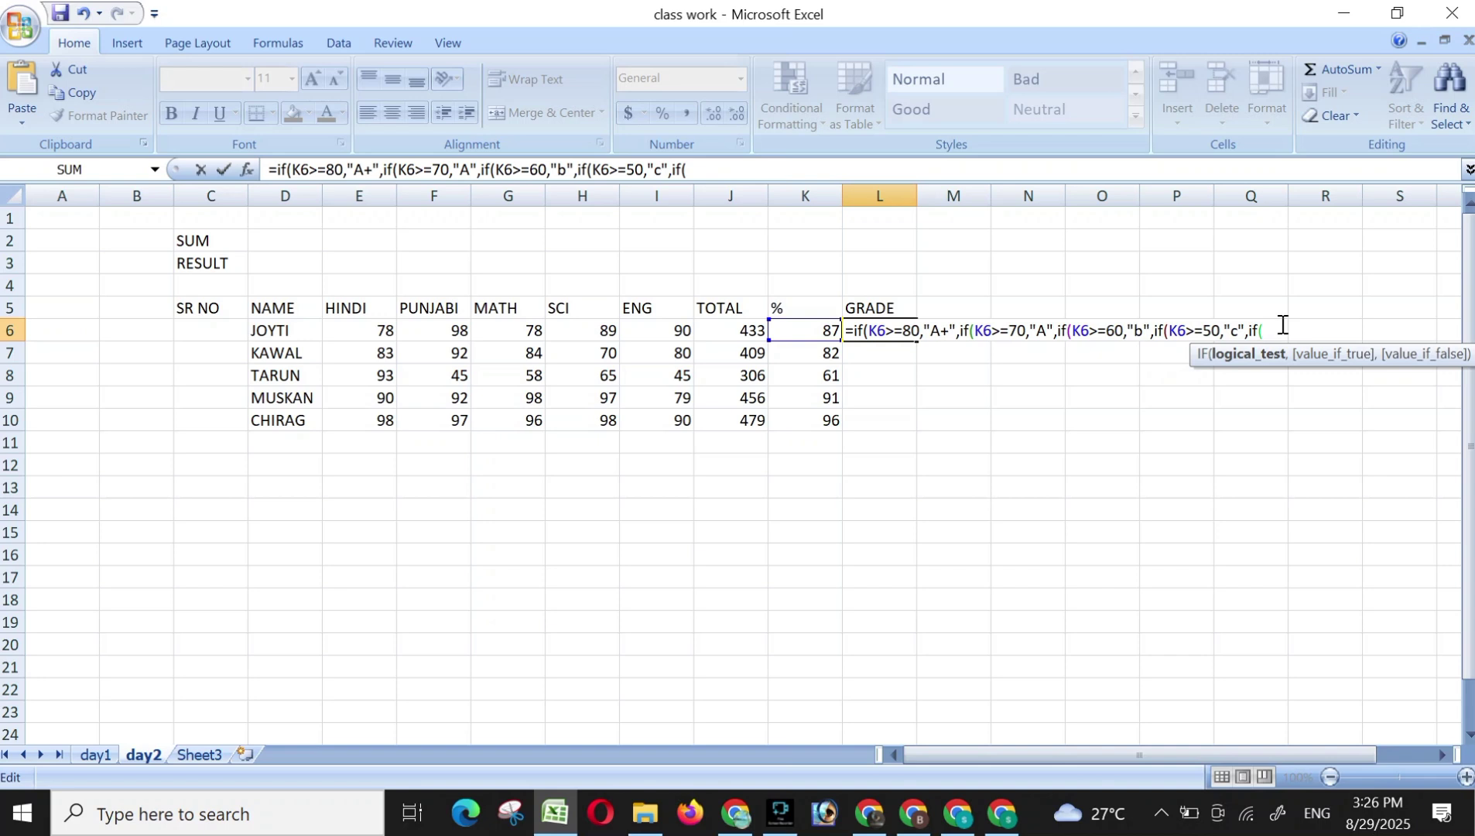
{"action": "left_click", "coordinate": [813, 335]}
{"action": "type", "text": ","}
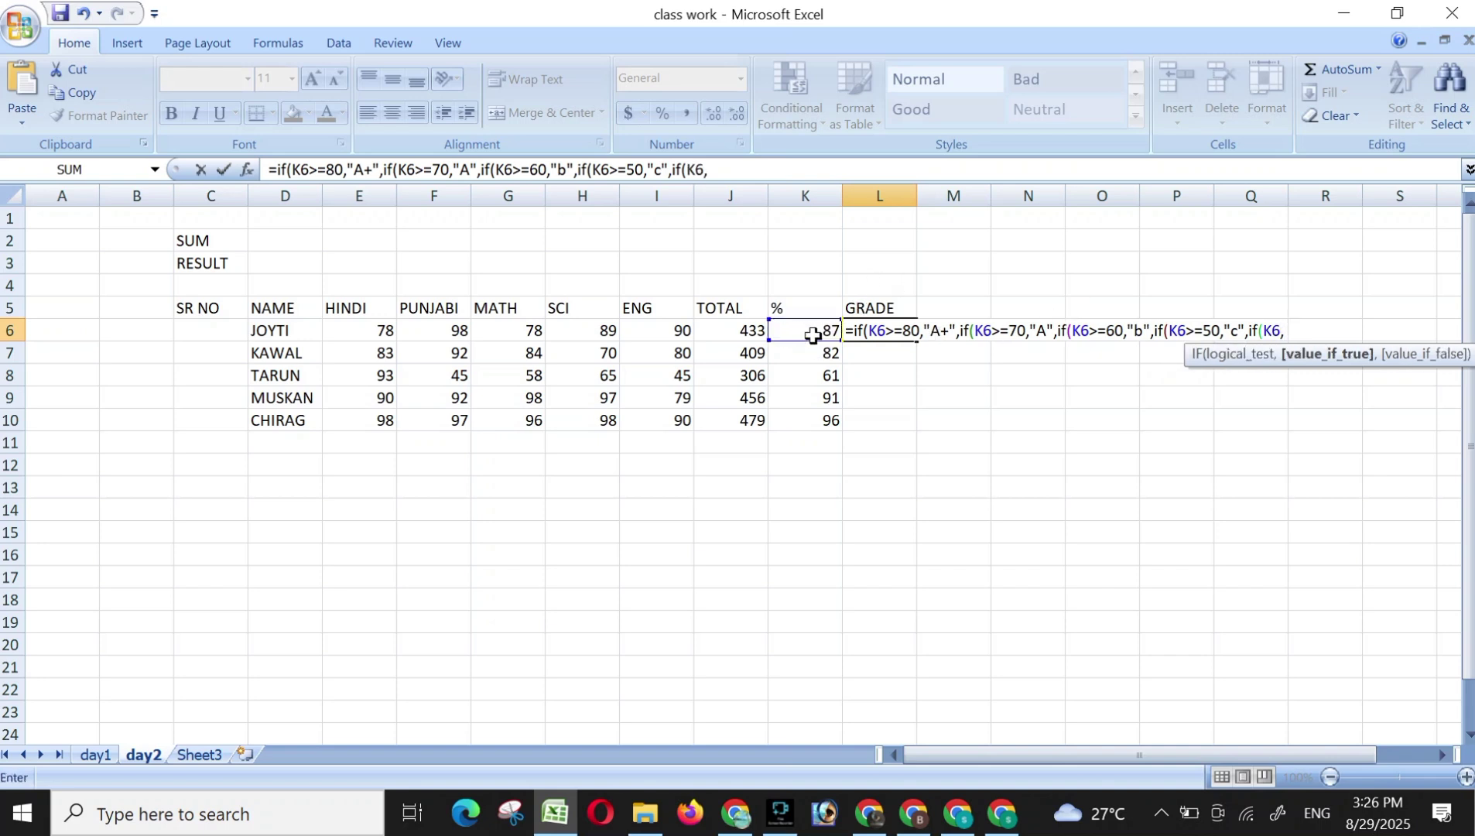
{"action": "key", "text": "BackSpace"}
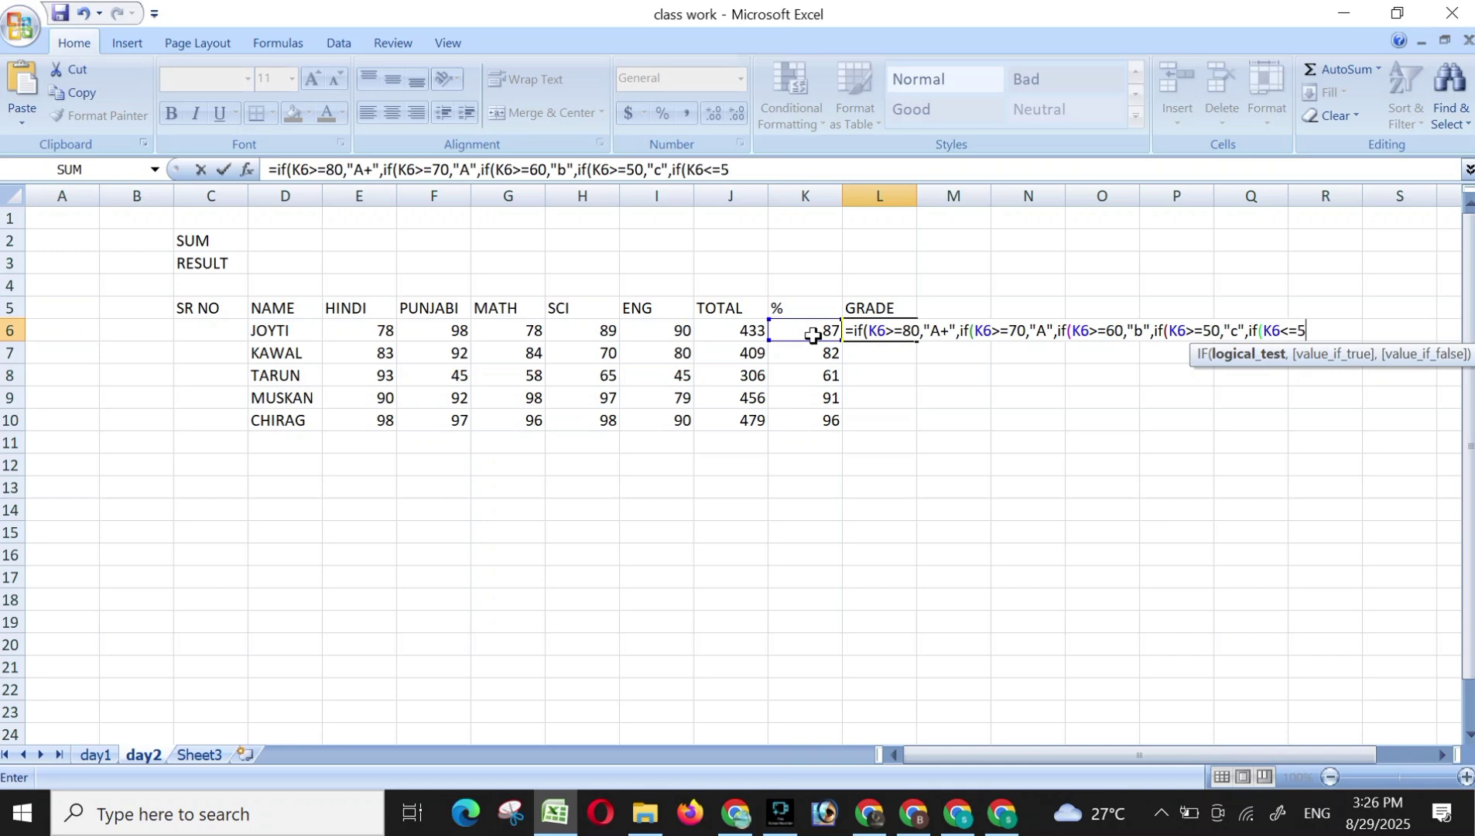
{"action": "key", "text": "BackSpace"}
{"action": "key", "text": "BackSpace"}
{"action": "type", "text": "50,\""}
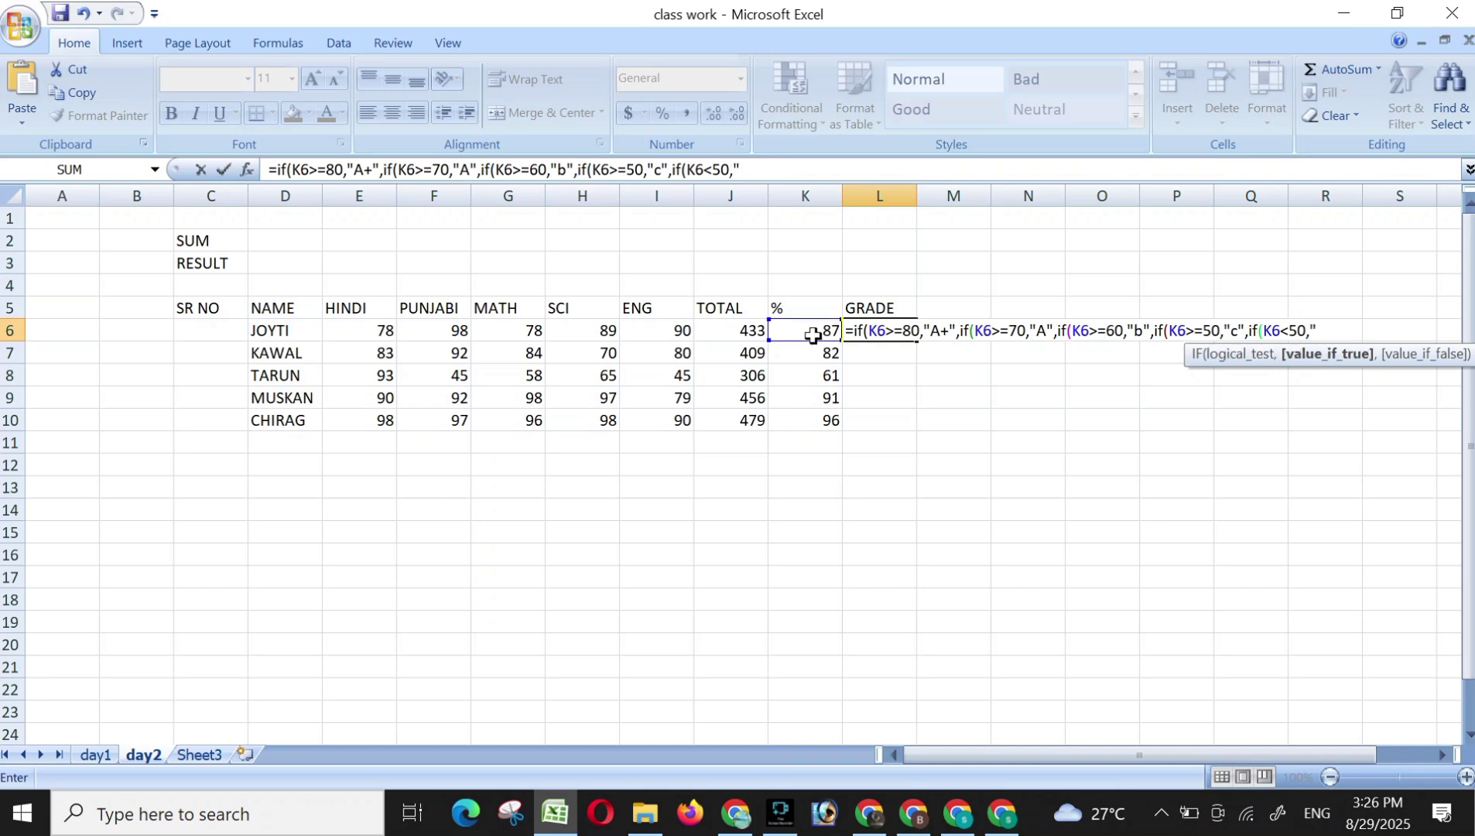
{"action": "type", "text": "fail\""}
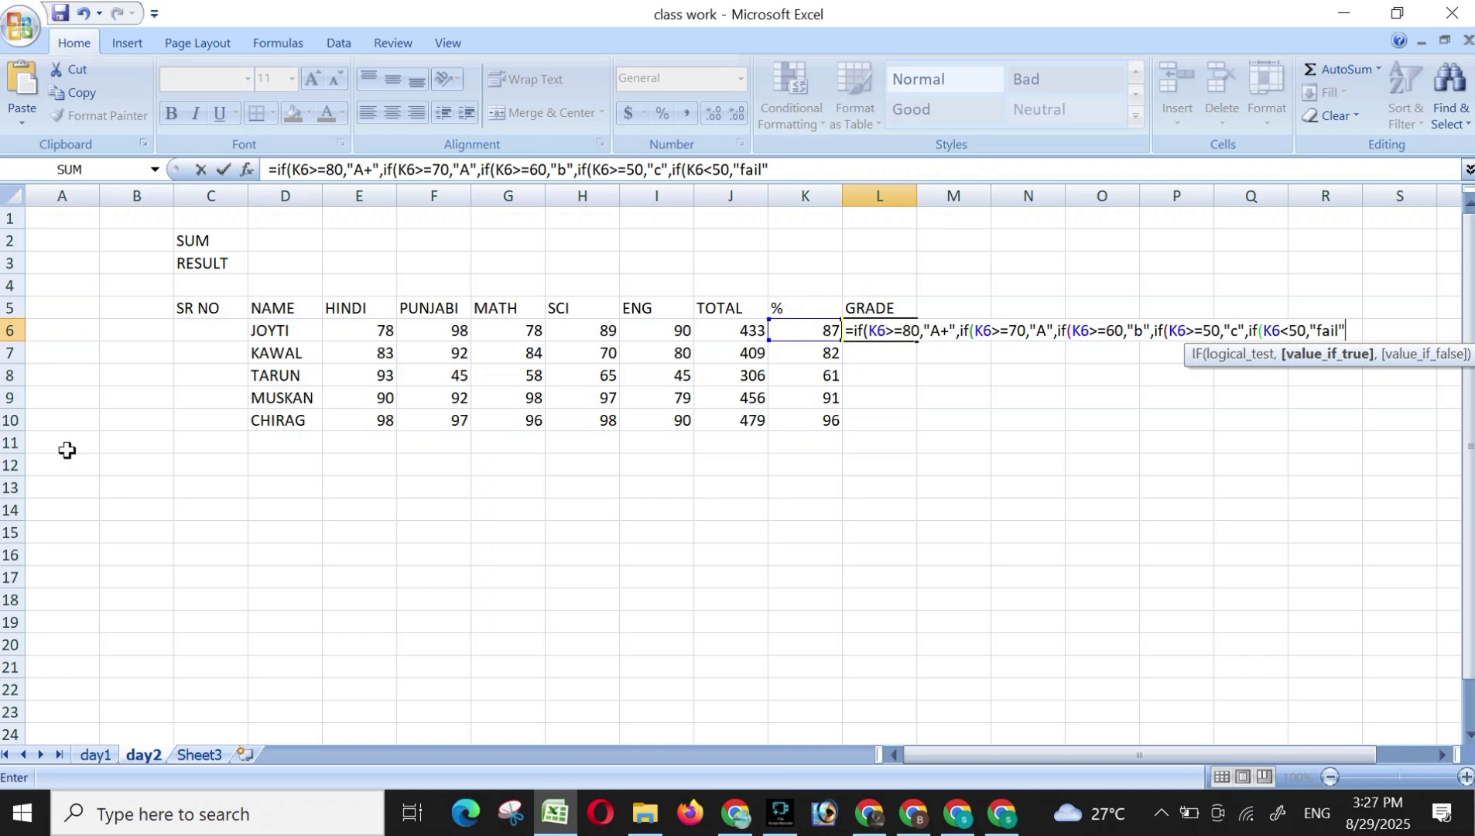
Close all five nested IFs, enter the grade formula in L6, and fill it down through L10.
{"action": "type", "text": "))))"}
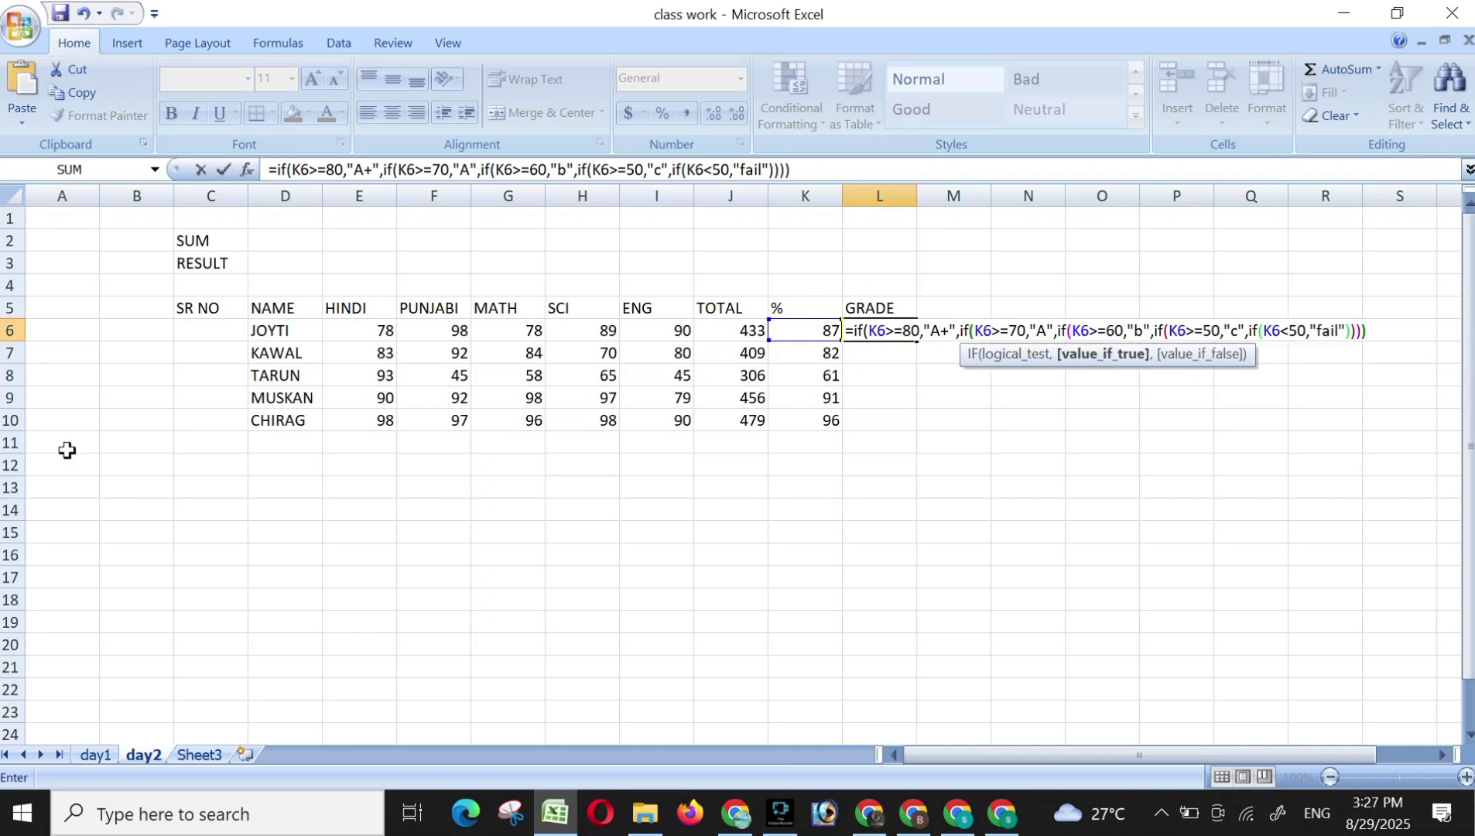
{"action": "type", "text": ")"}
{"action": "key", "text": "Return"}
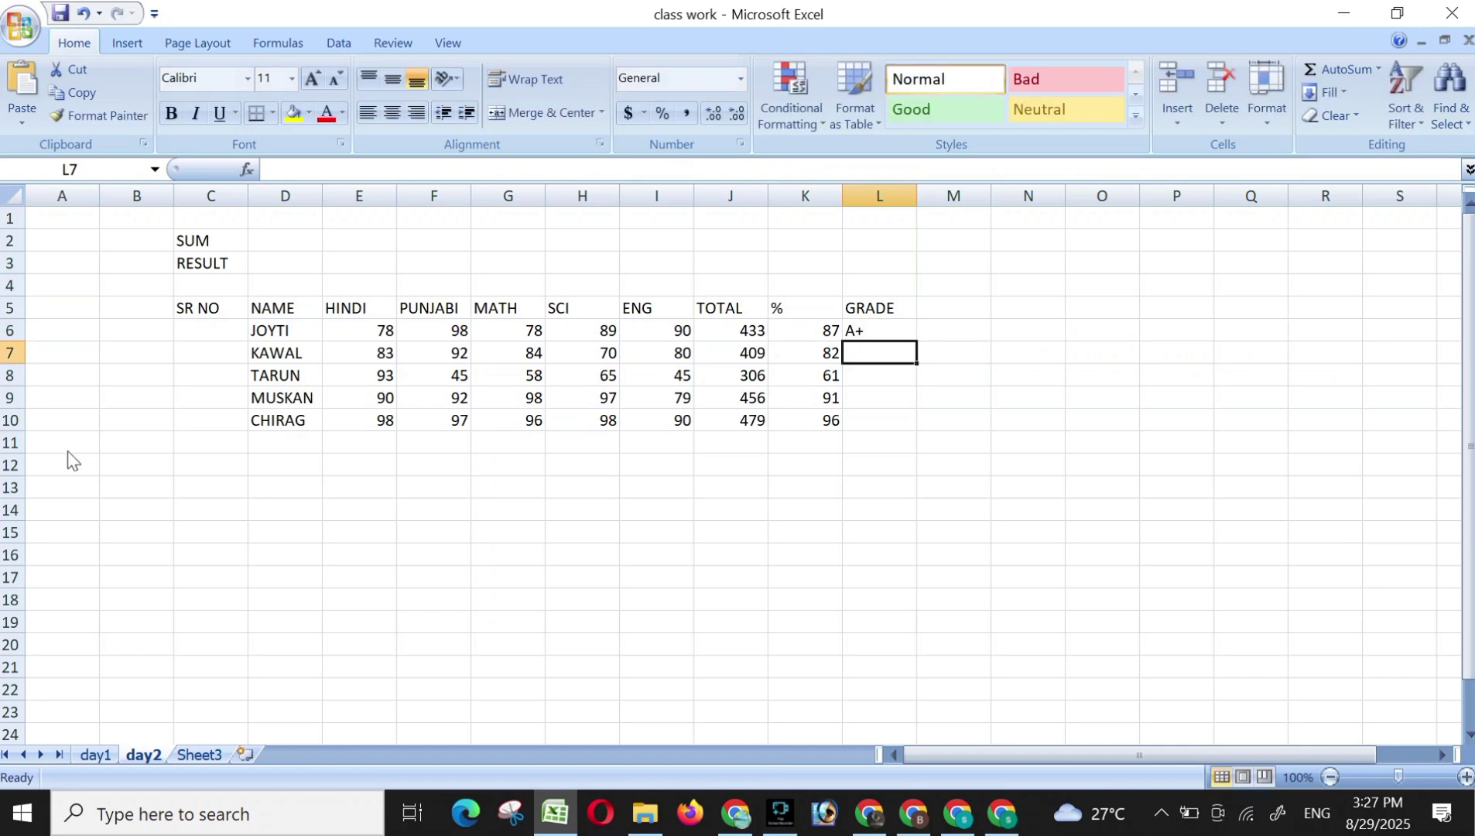
{"action": "left_click", "coordinate": [864, 321]}
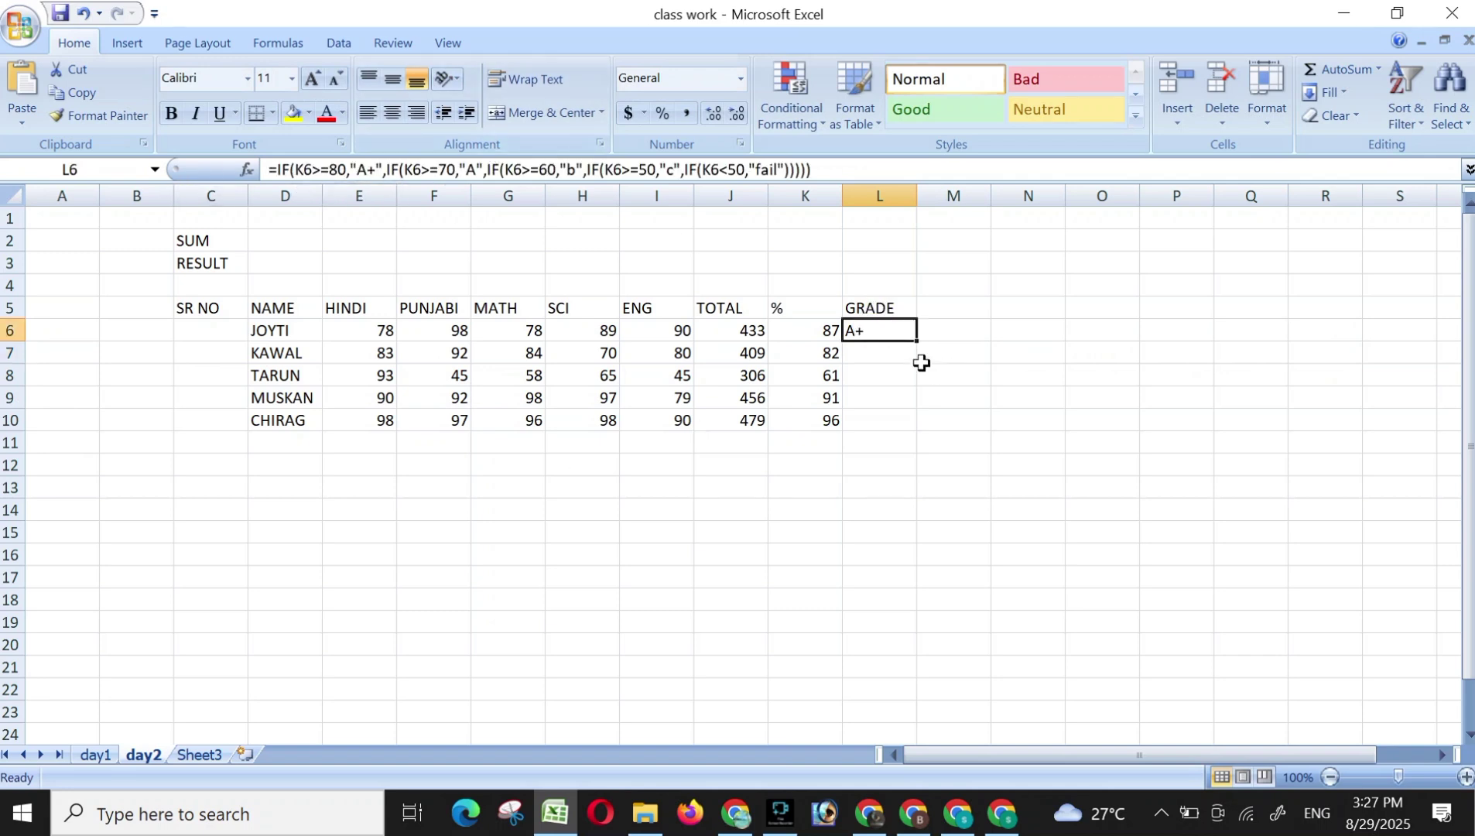
{"action": "left_click_drag", "start_coordinate": [917, 340], "coordinate": [911, 432]}
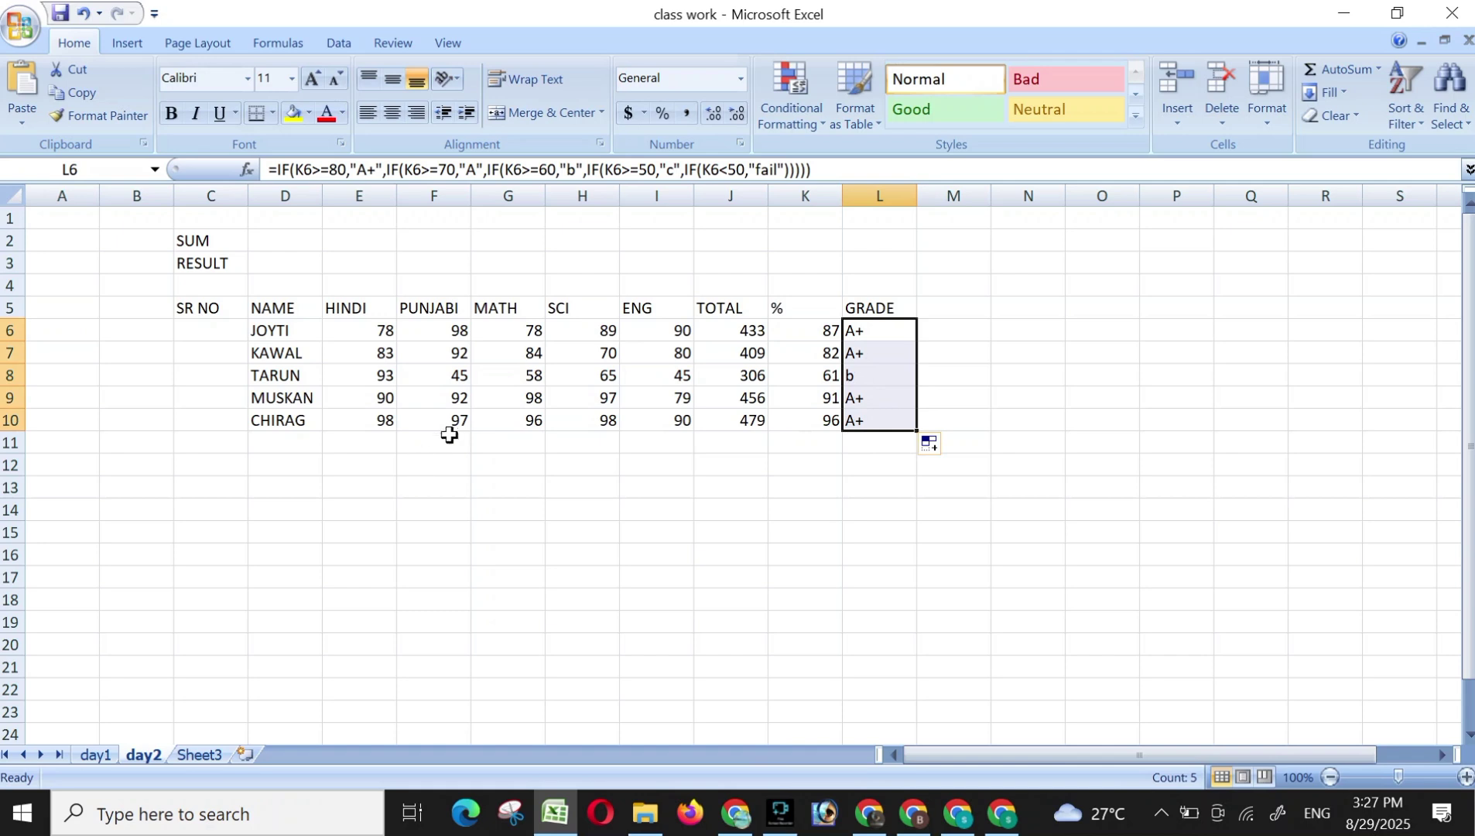
Change the row 10 student's marks to 35 in HINDI, 25 in PUNJABI, 45 in MATH and 32 in SCI.
{"action": "left_click", "coordinate": [377, 428]}
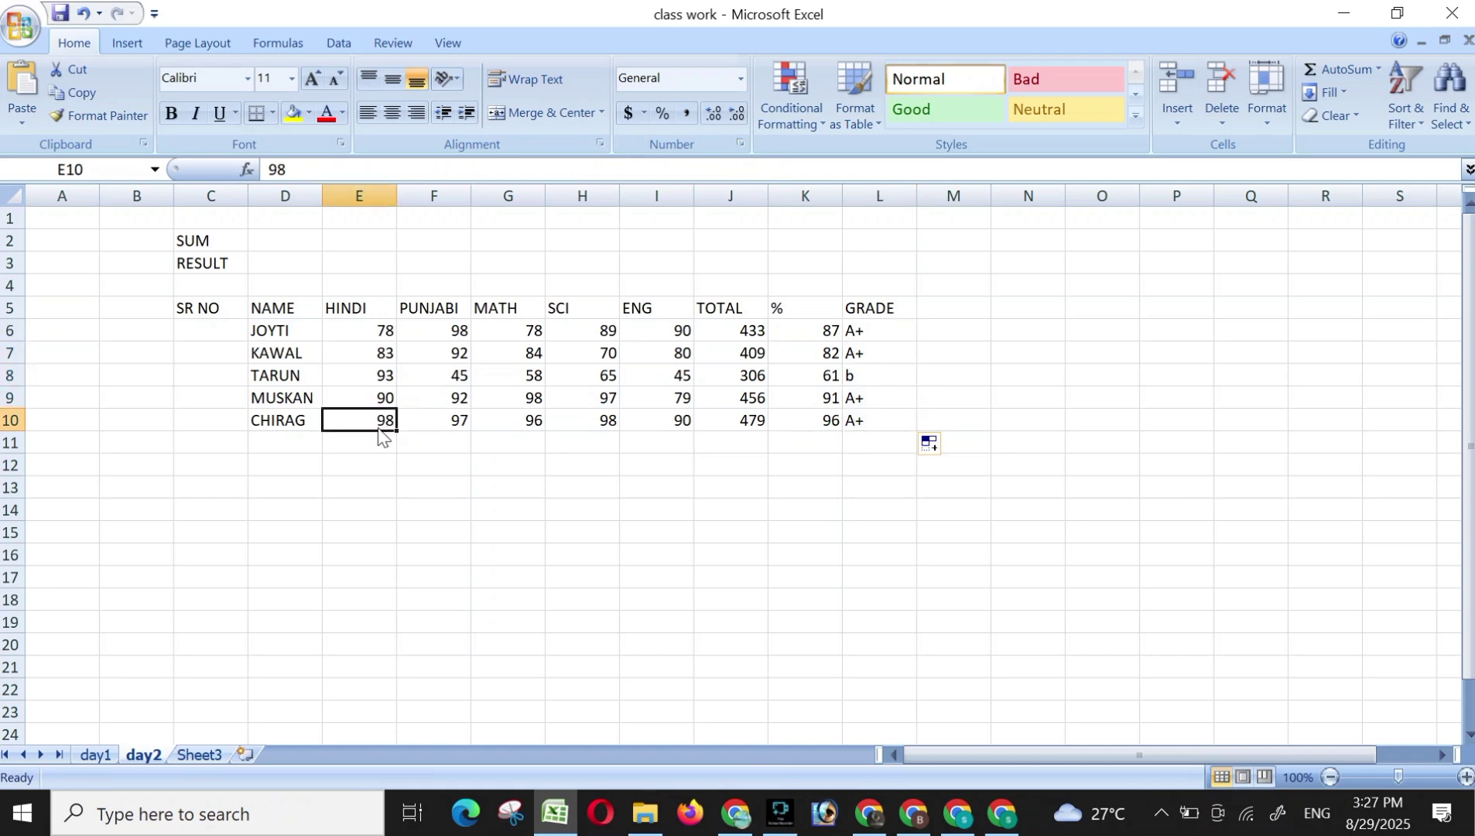
{"action": "type", "text": "35"}
{"action": "key", "text": "Tab"}
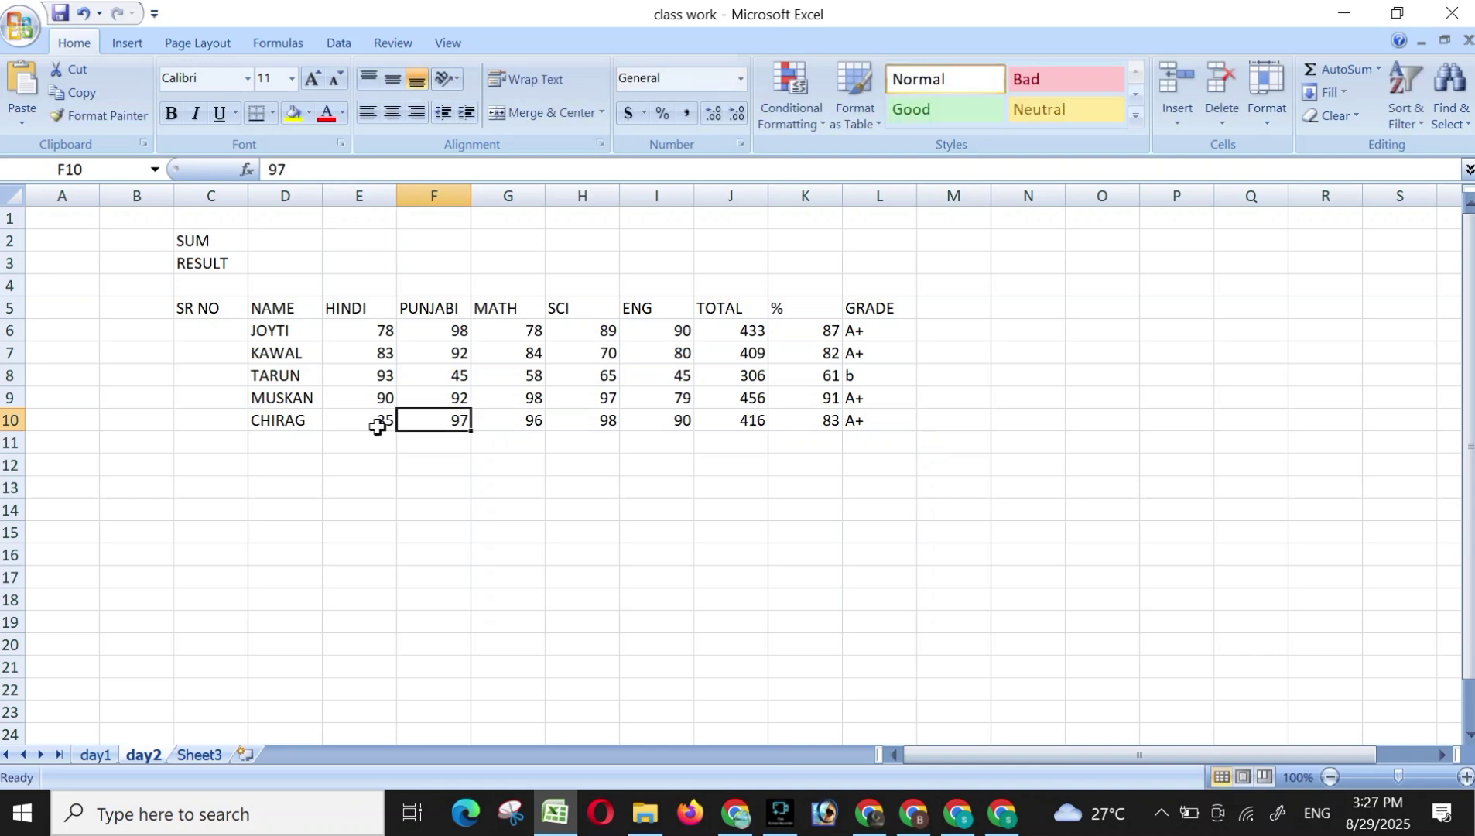
{"action": "type", "text": "25"}
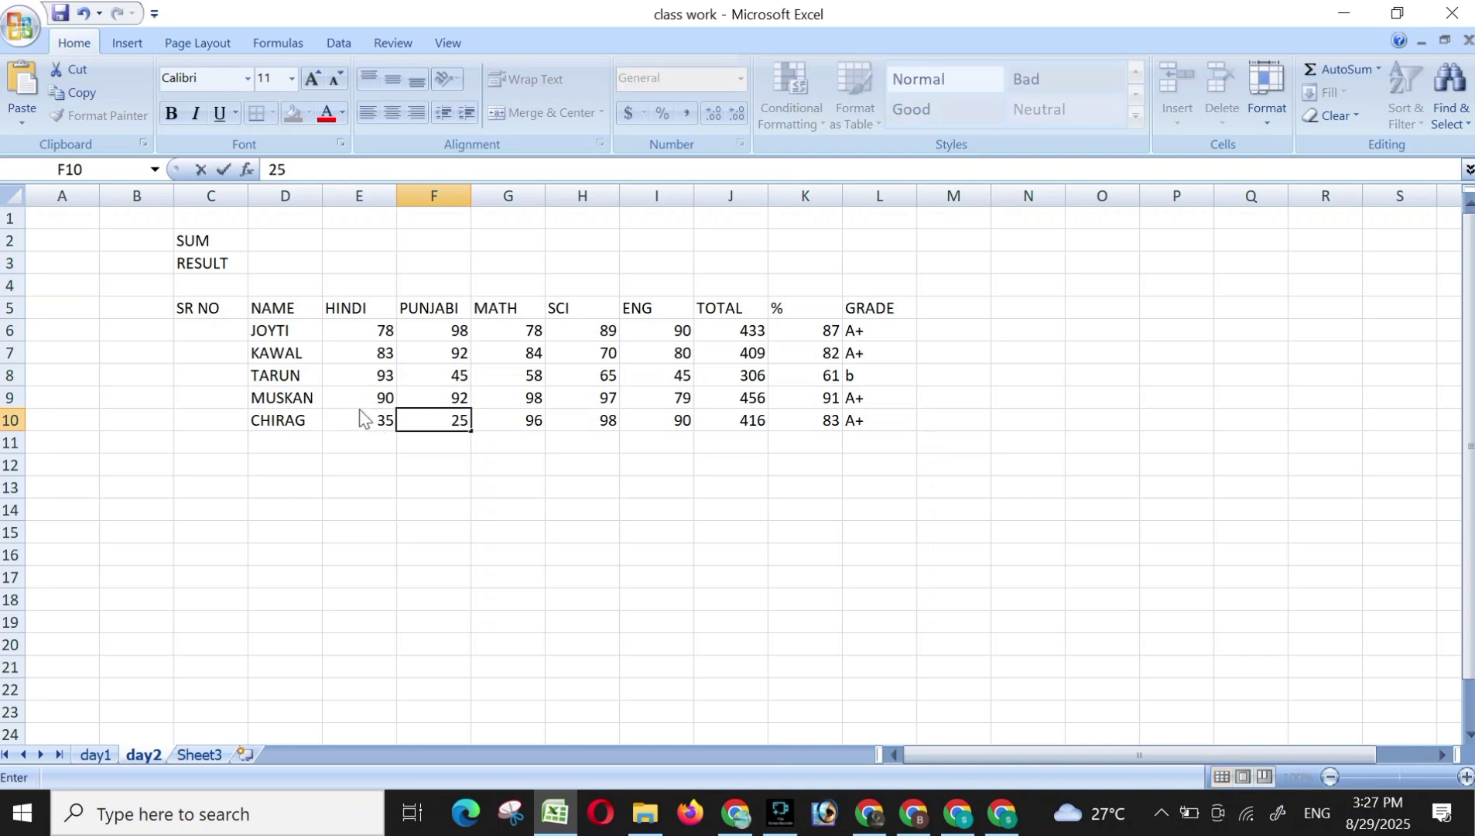
{"action": "key", "text": "Tab"}
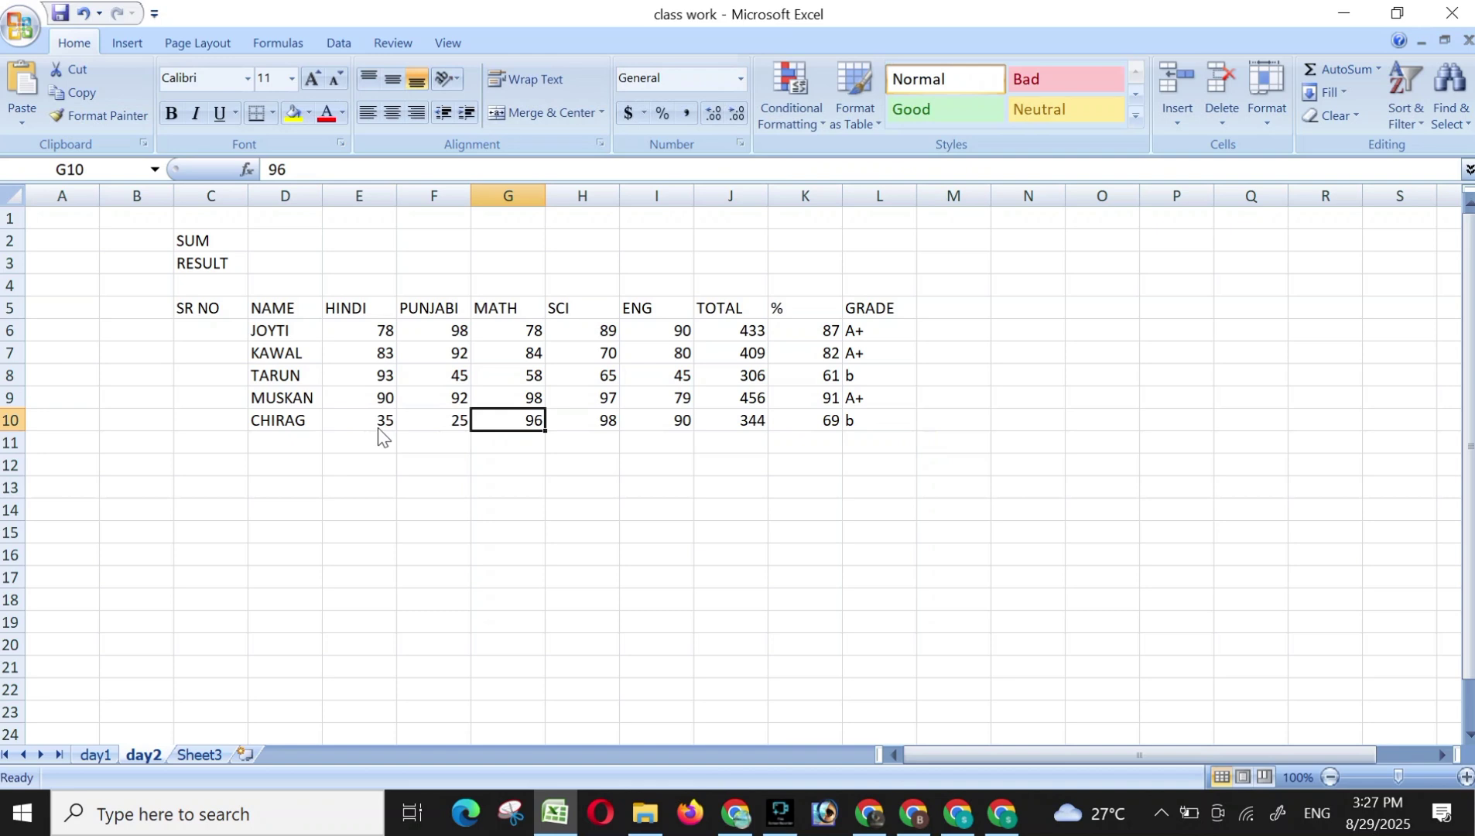
{"action": "type", "text": "45"}
{"action": "key", "text": "Tab"}
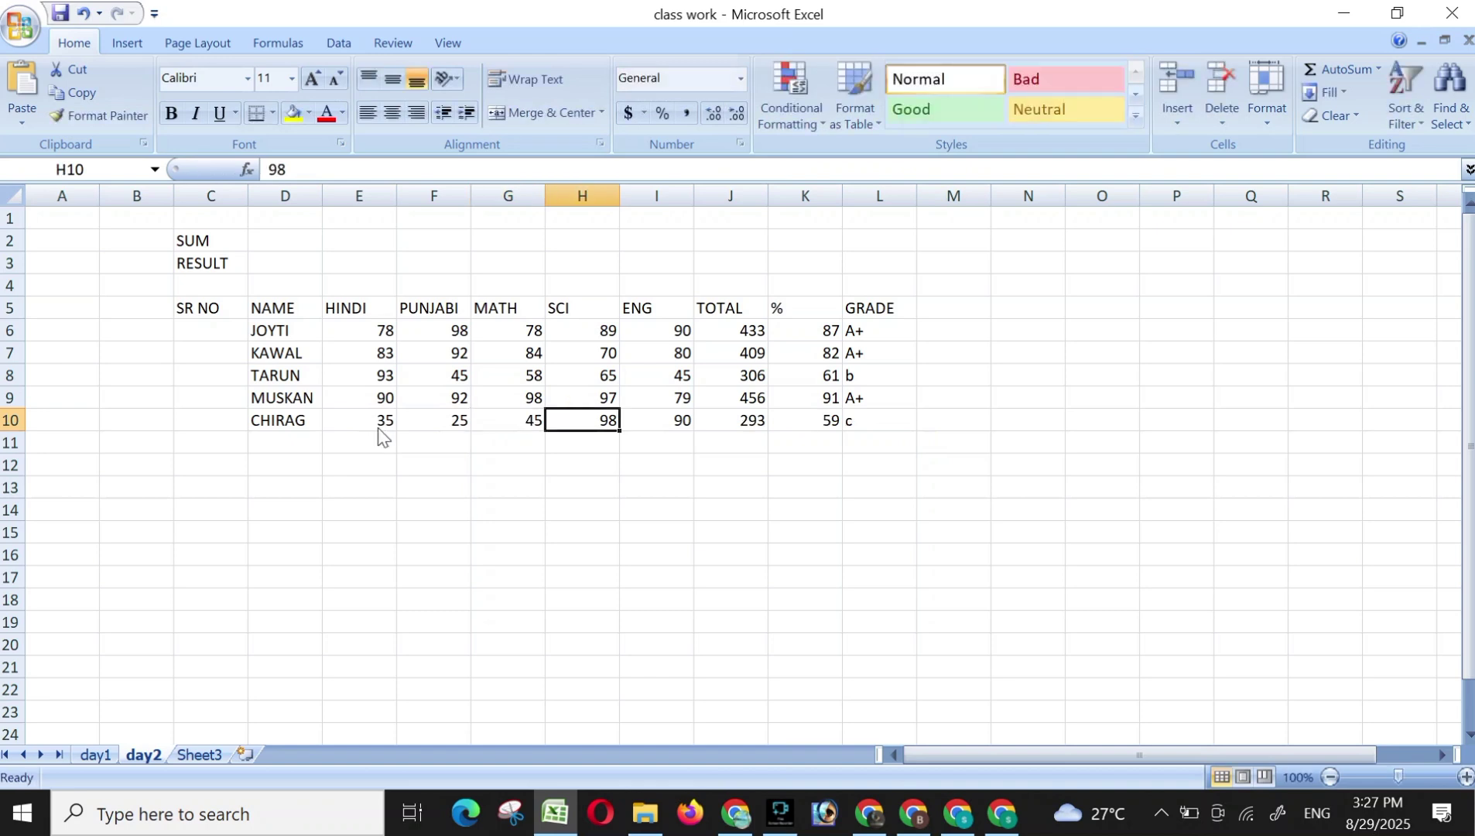
{"action": "type", "text": "32"}
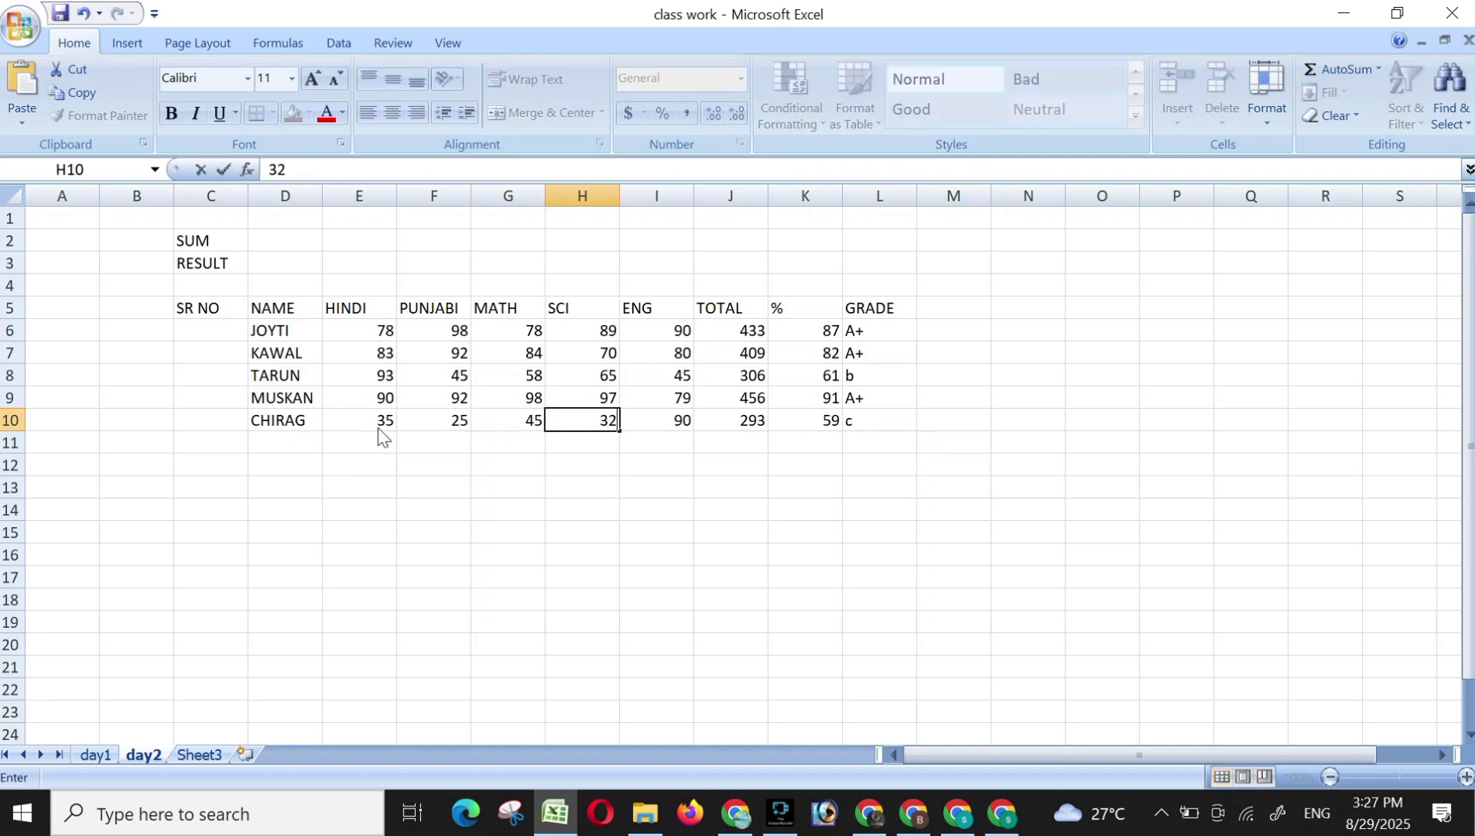
{"action": "key", "text": "Tab"}
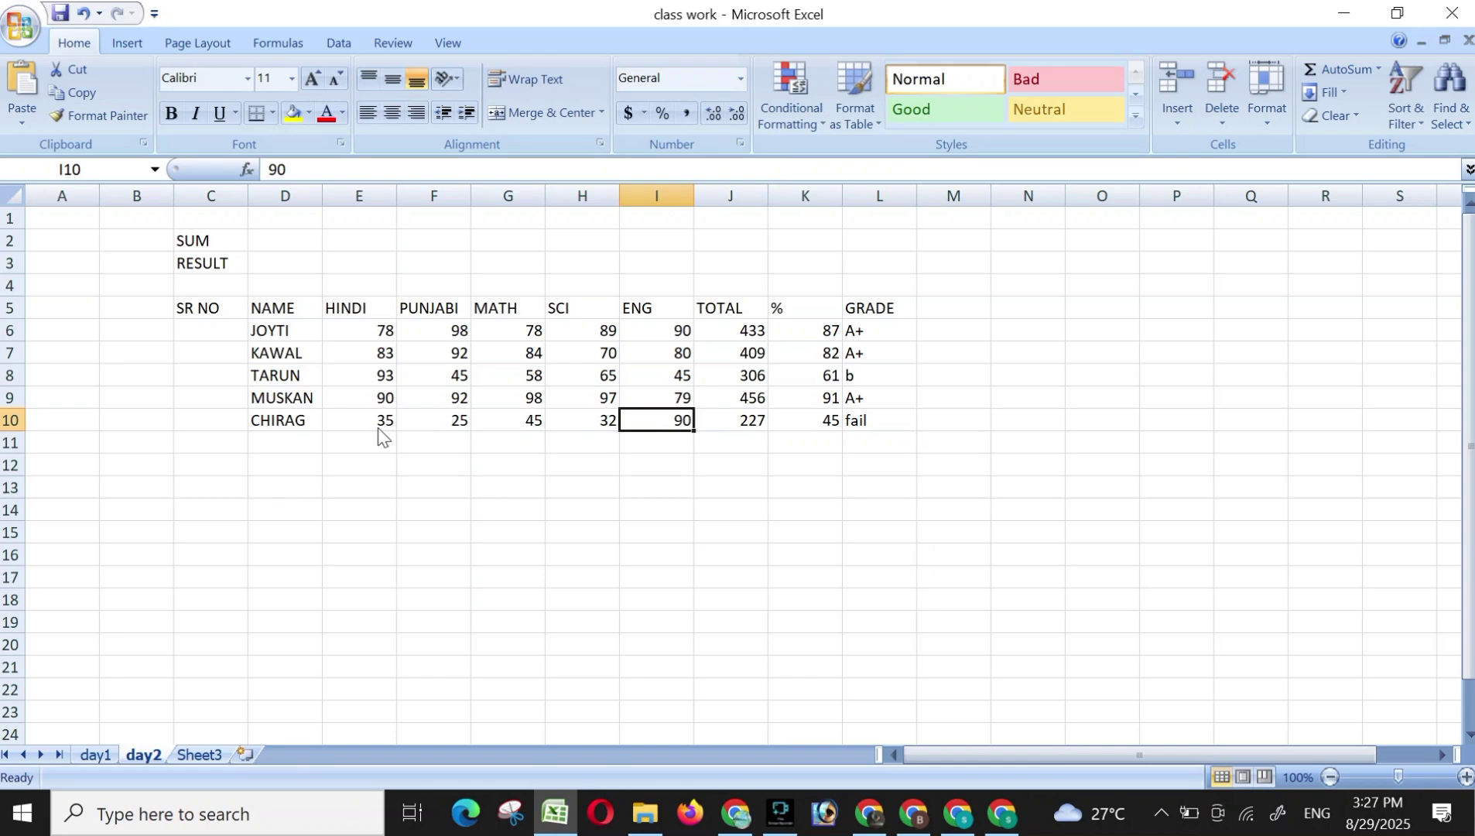
Examine the marks, percentage and grade cells in rows 9 and 10 to check how the grade responds.
{"action": "key", "text": "Right"}
{"action": "key", "text": "Right"}
{"action": "key", "text": "Right"}
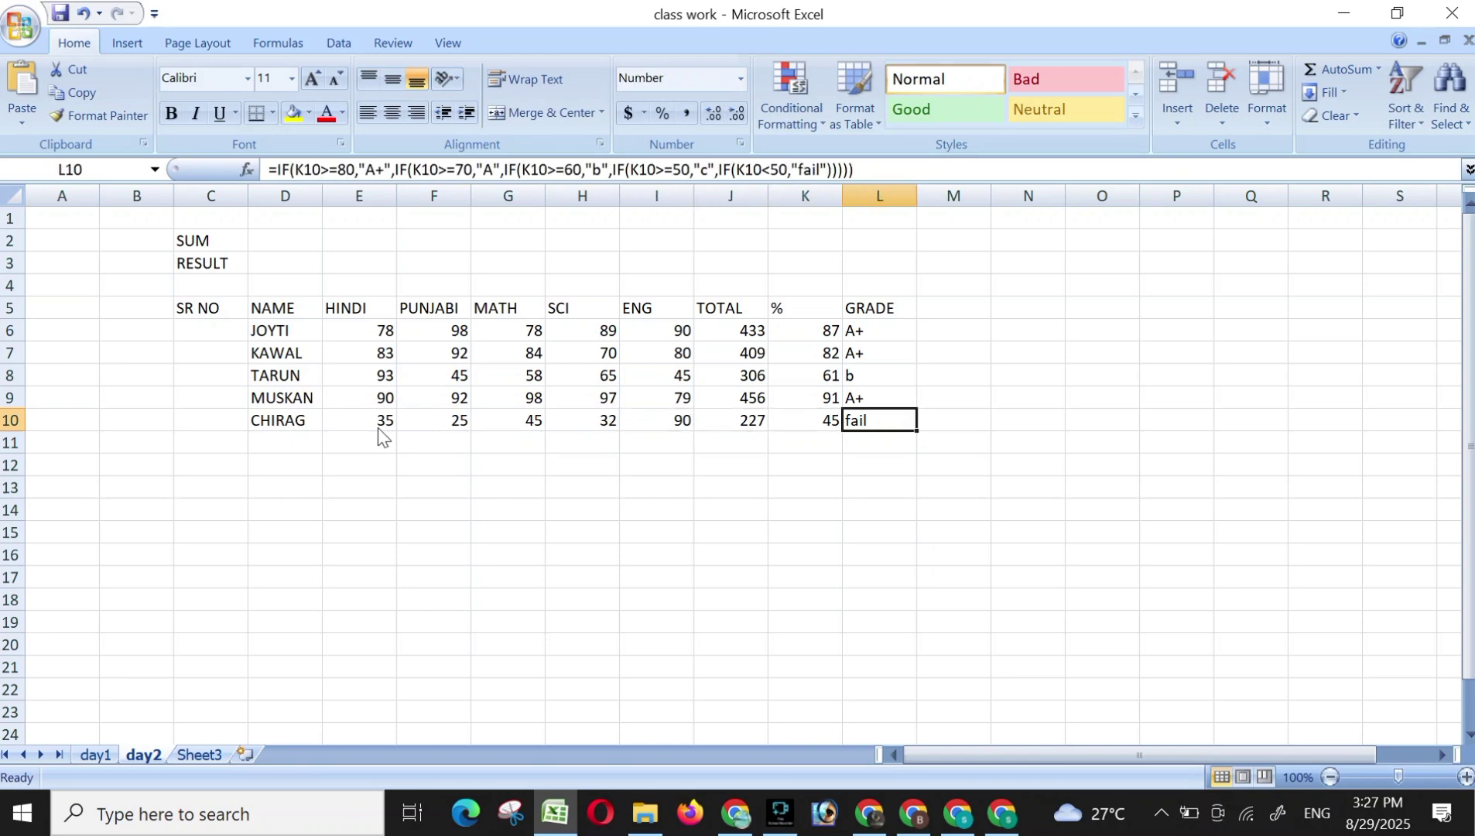
{"action": "key", "text": "Left"}
{"action": "key", "text": "Left"}
{"action": "key", "text": "Left"}
{"action": "key", "text": "Left"}
{"action": "key", "text": "Left"}
{"action": "key", "text": "Left"}
{"action": "key", "text": "Left"}
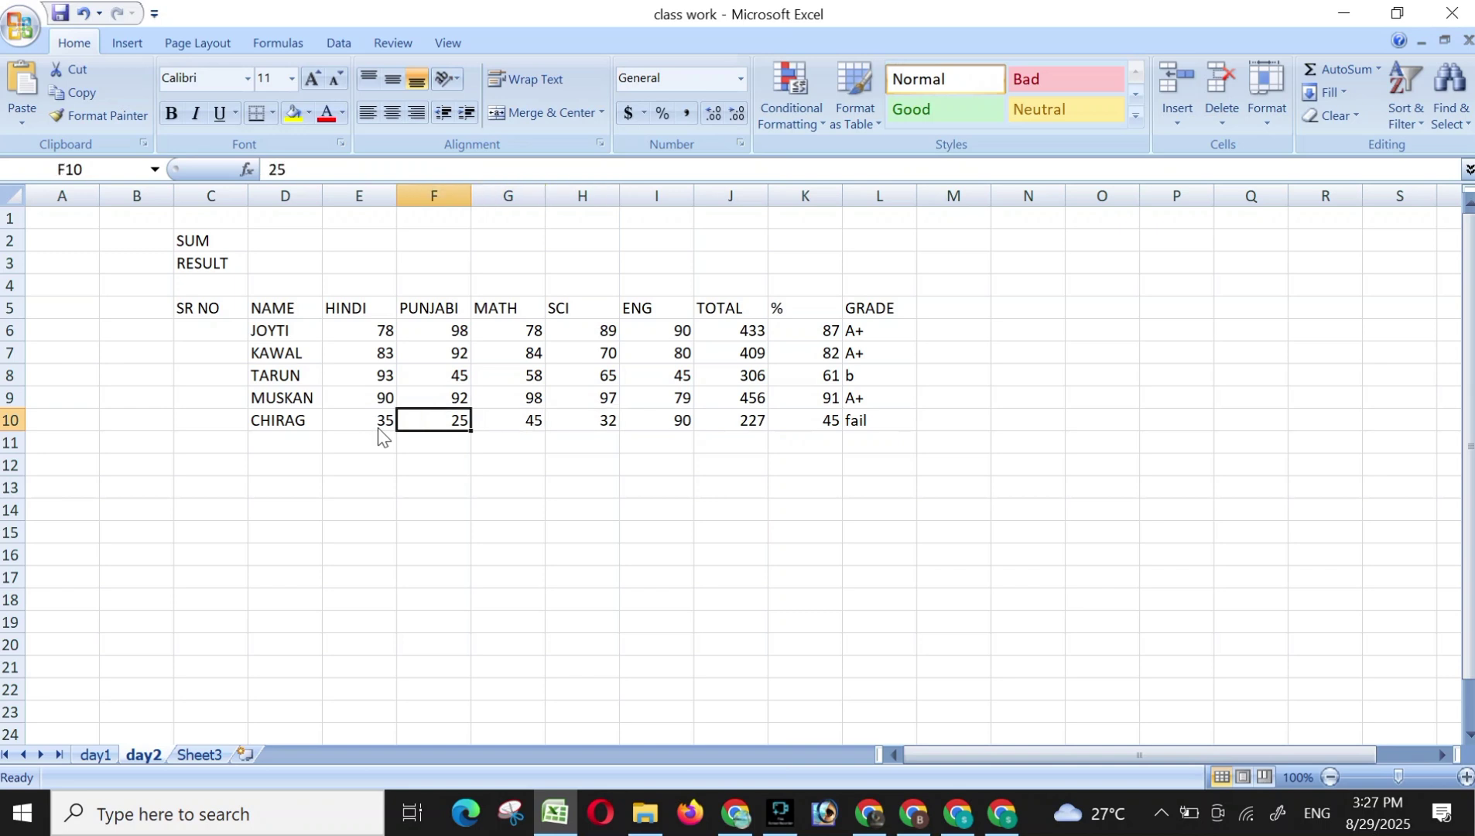
{"action": "key", "text": "Right"}
{"action": "key", "text": "Right"}
{"action": "key", "text": "Up"}
{"action": "key", "text": "Right"}
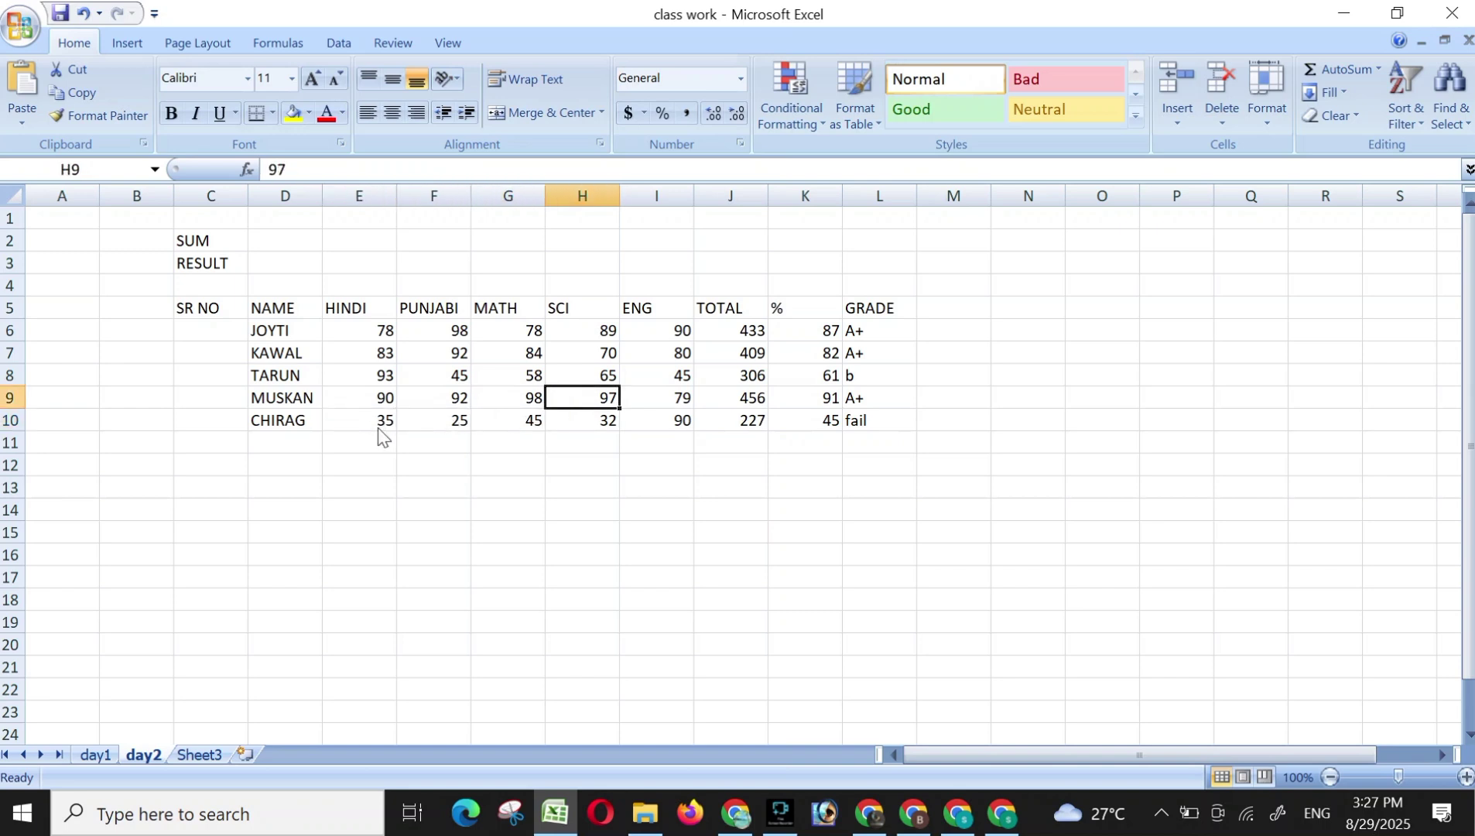
{"action": "key", "text": "Right"}
{"action": "key", "text": "Right"}
{"action": "key", "text": "Right"}
{"action": "key", "text": "Right"}
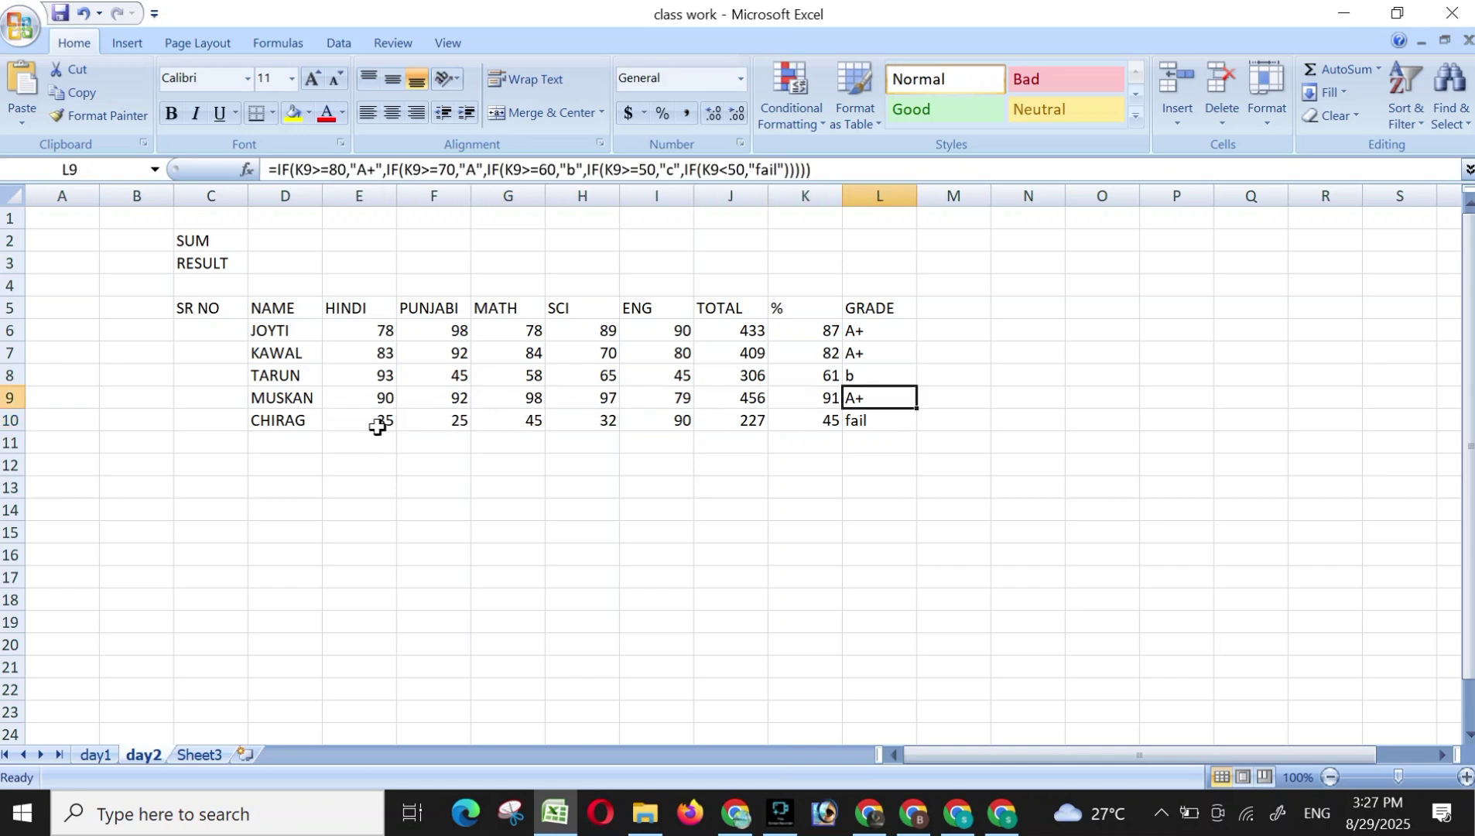
{"action": "key", "text": "Down"}
{"action": "key", "text": "Left"}
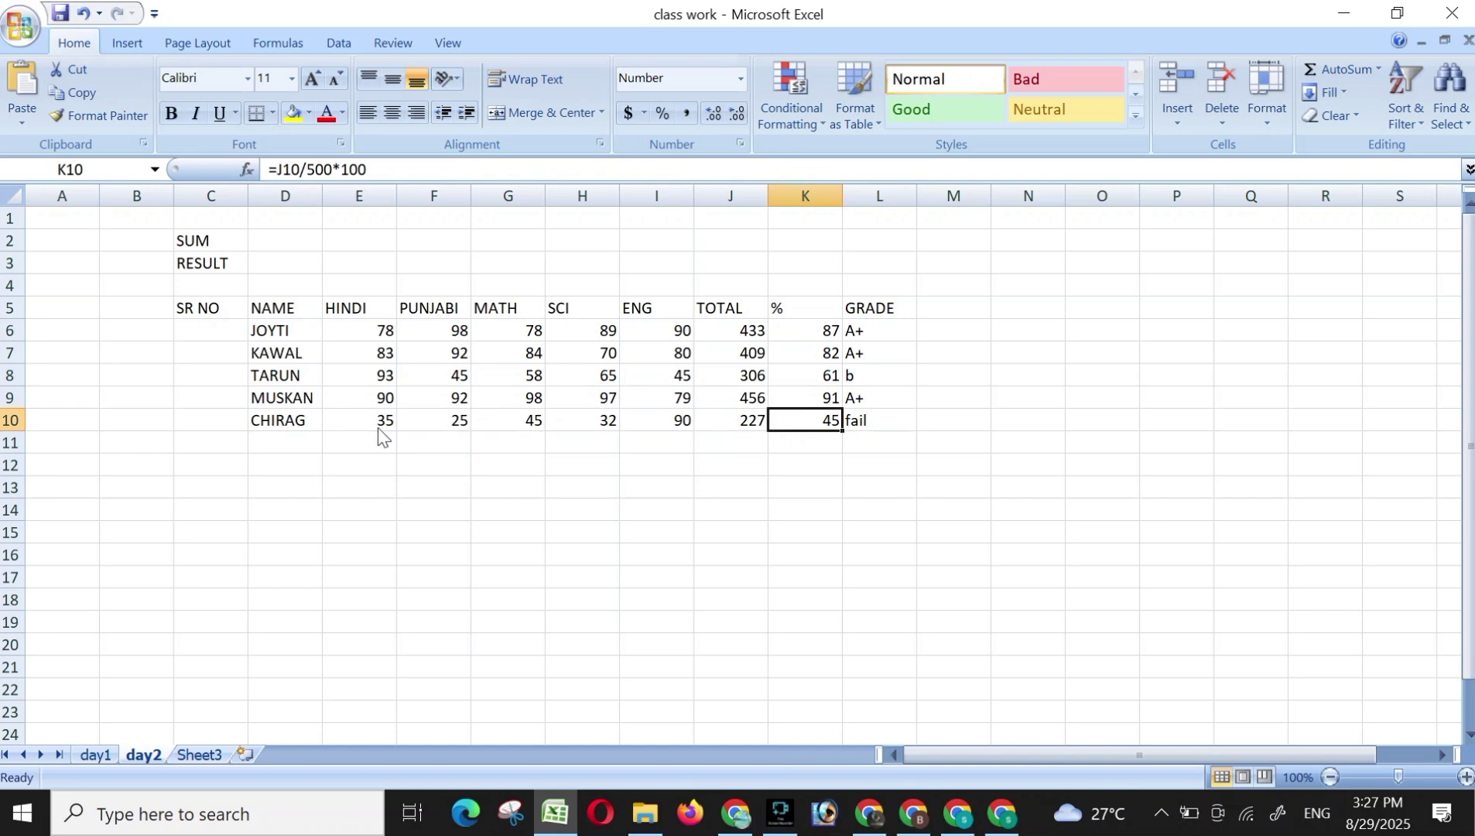
Review the nested IF formulas in the GRADE column, starting with the conditions in L6, and look over the marks table.
{"action": "left_click", "coordinate": [888, 331]}
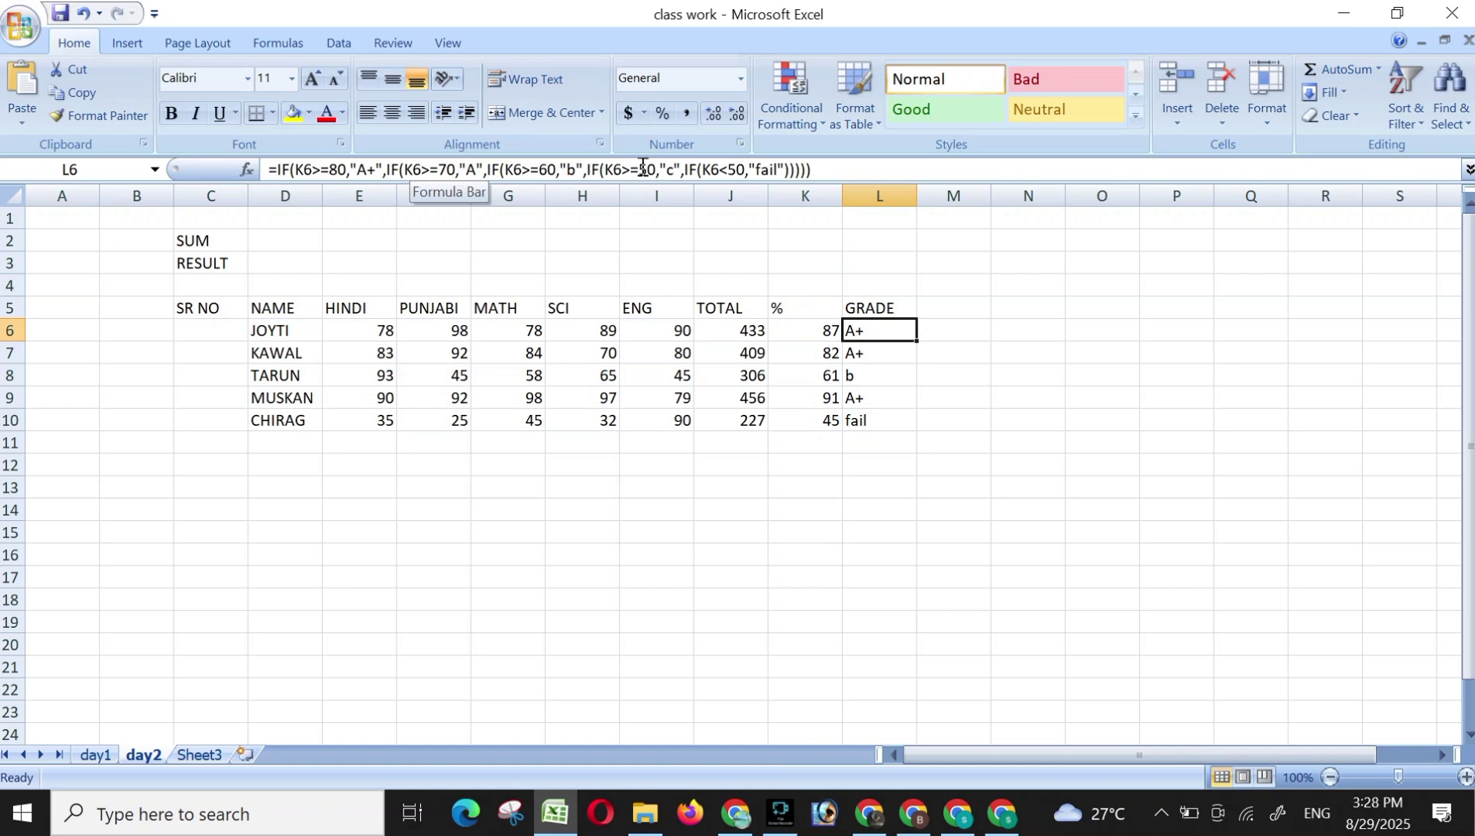
{"action": "left_click", "coordinate": [828, 168]}
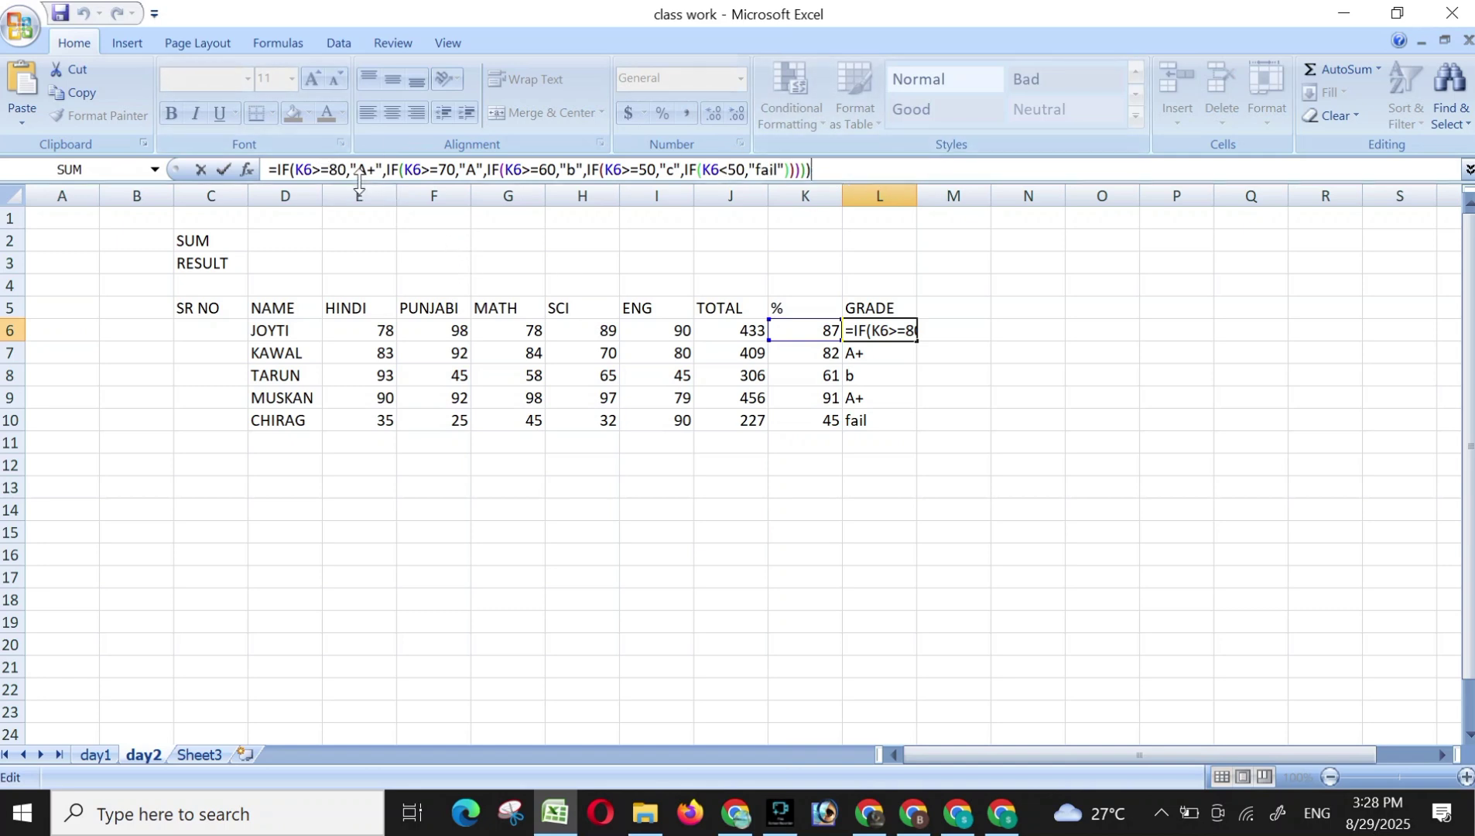
{"action": "left_click", "coordinate": [852, 169]}
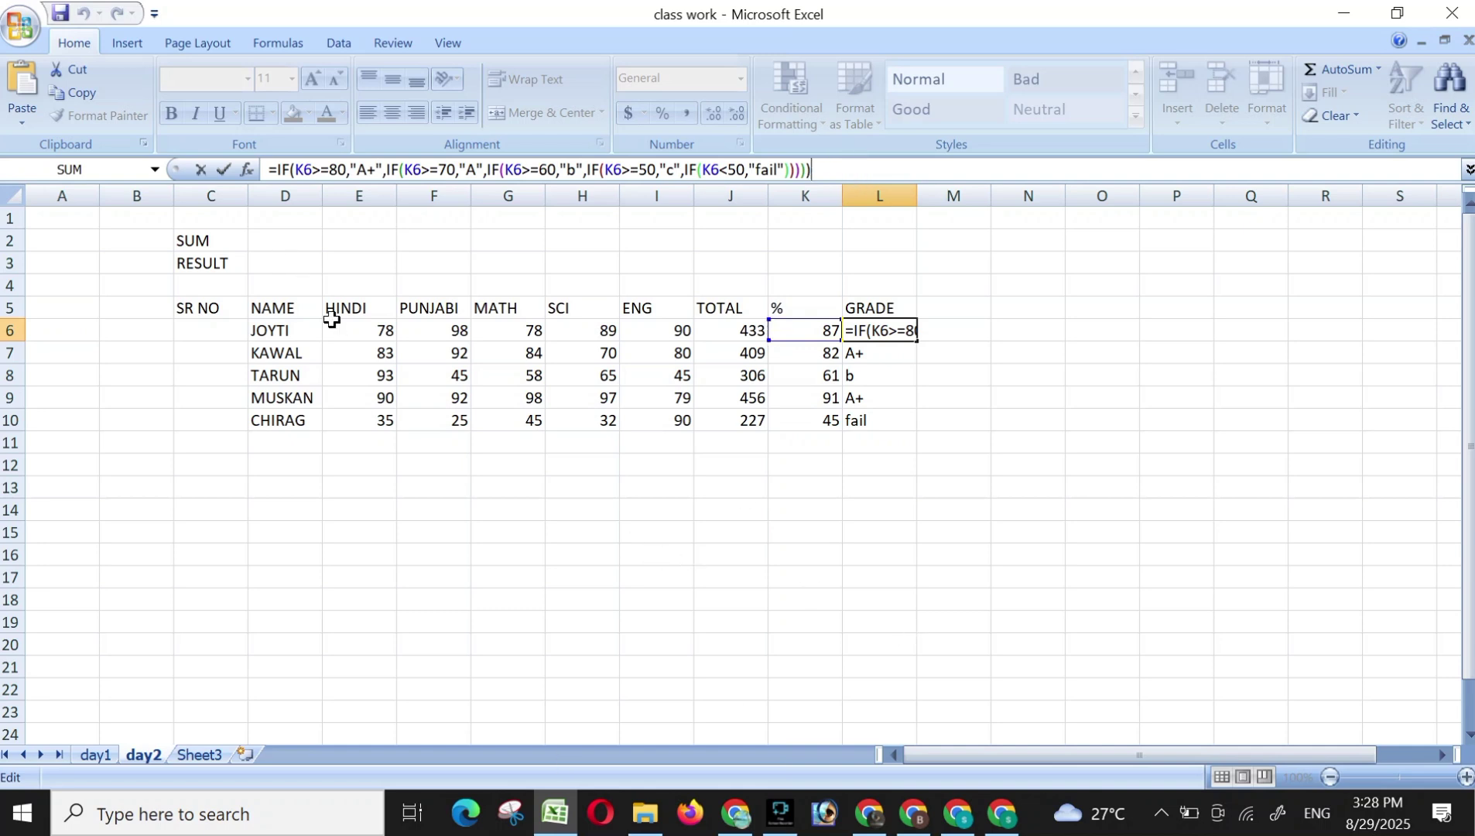
{"action": "key", "text": "ctrl+Return"}
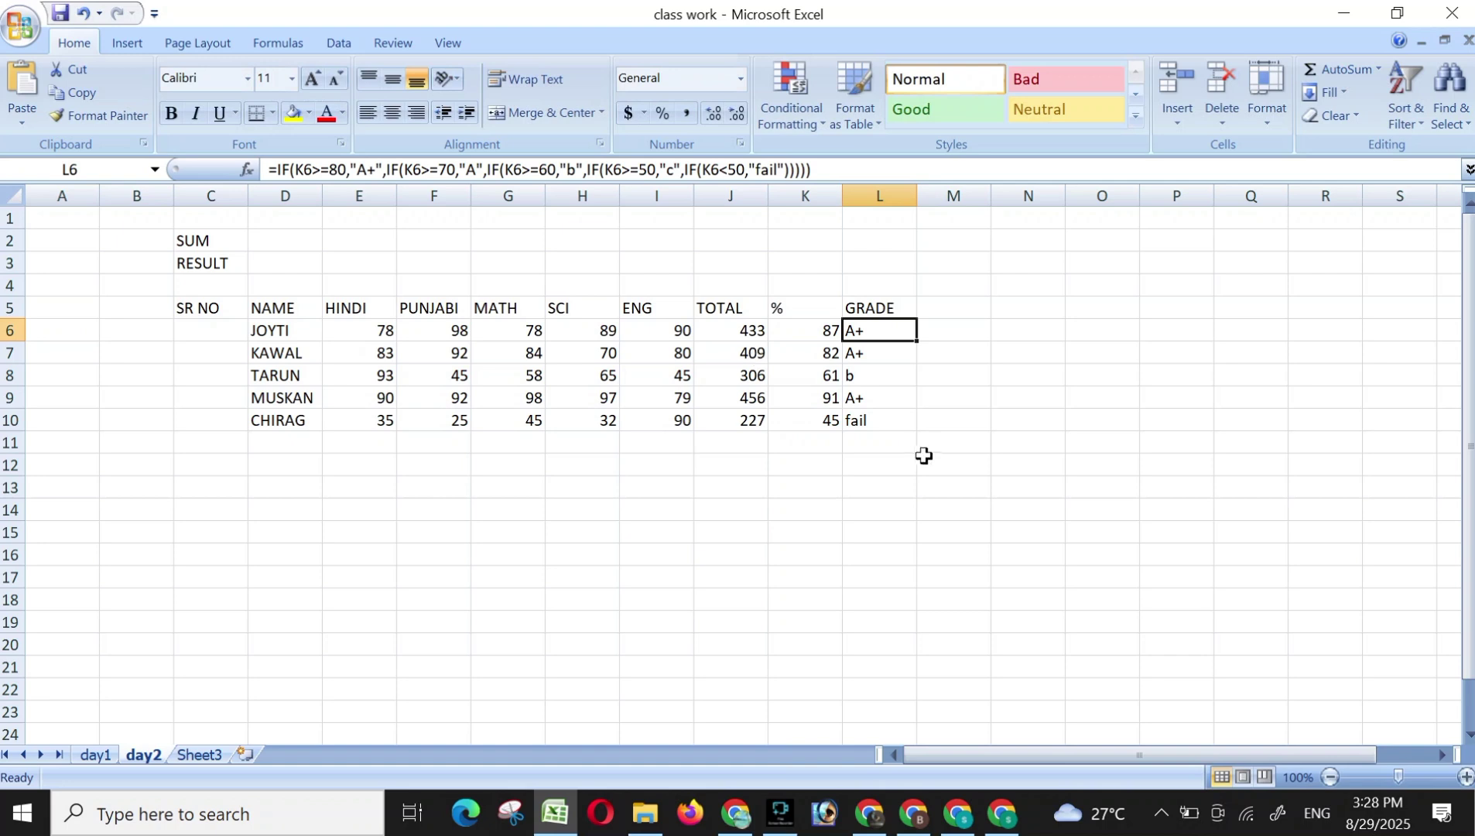
{"action": "left_click", "coordinate": [910, 421]}
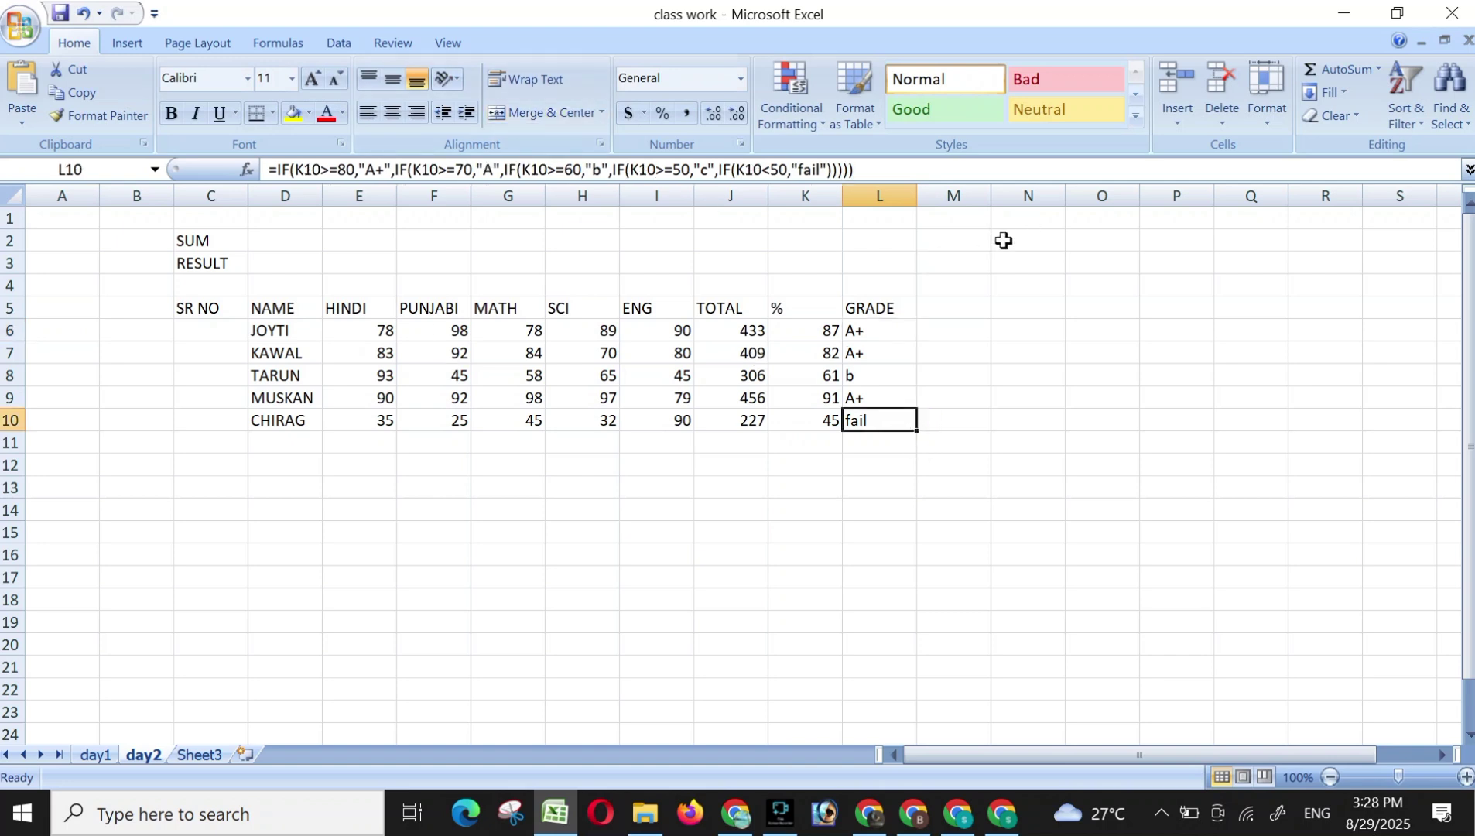
{"action": "left_click", "coordinate": [939, 303]}
{"action": "left_click", "coordinate": [886, 350]}
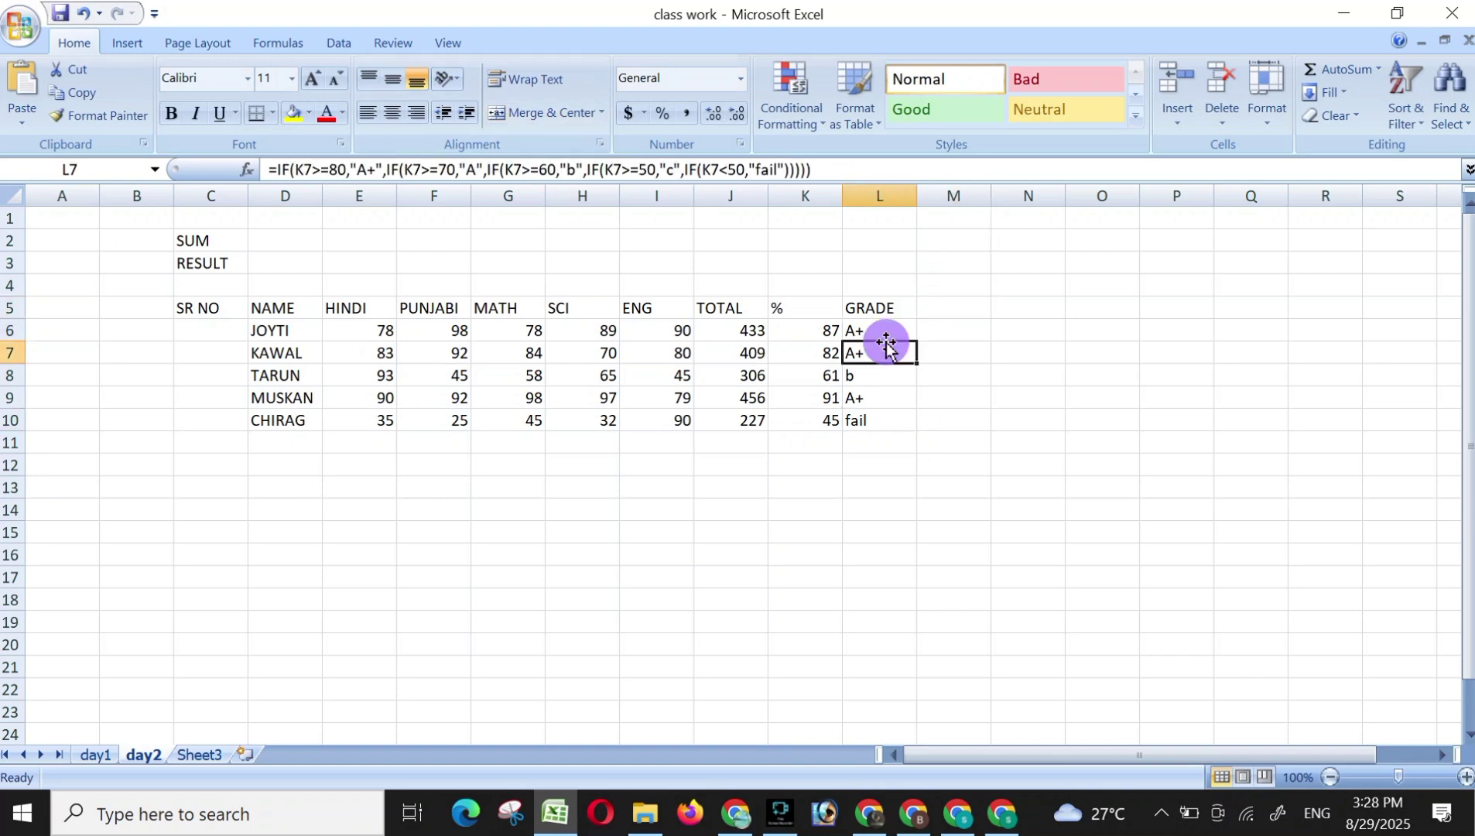
{"action": "left_click", "coordinate": [958, 305]}
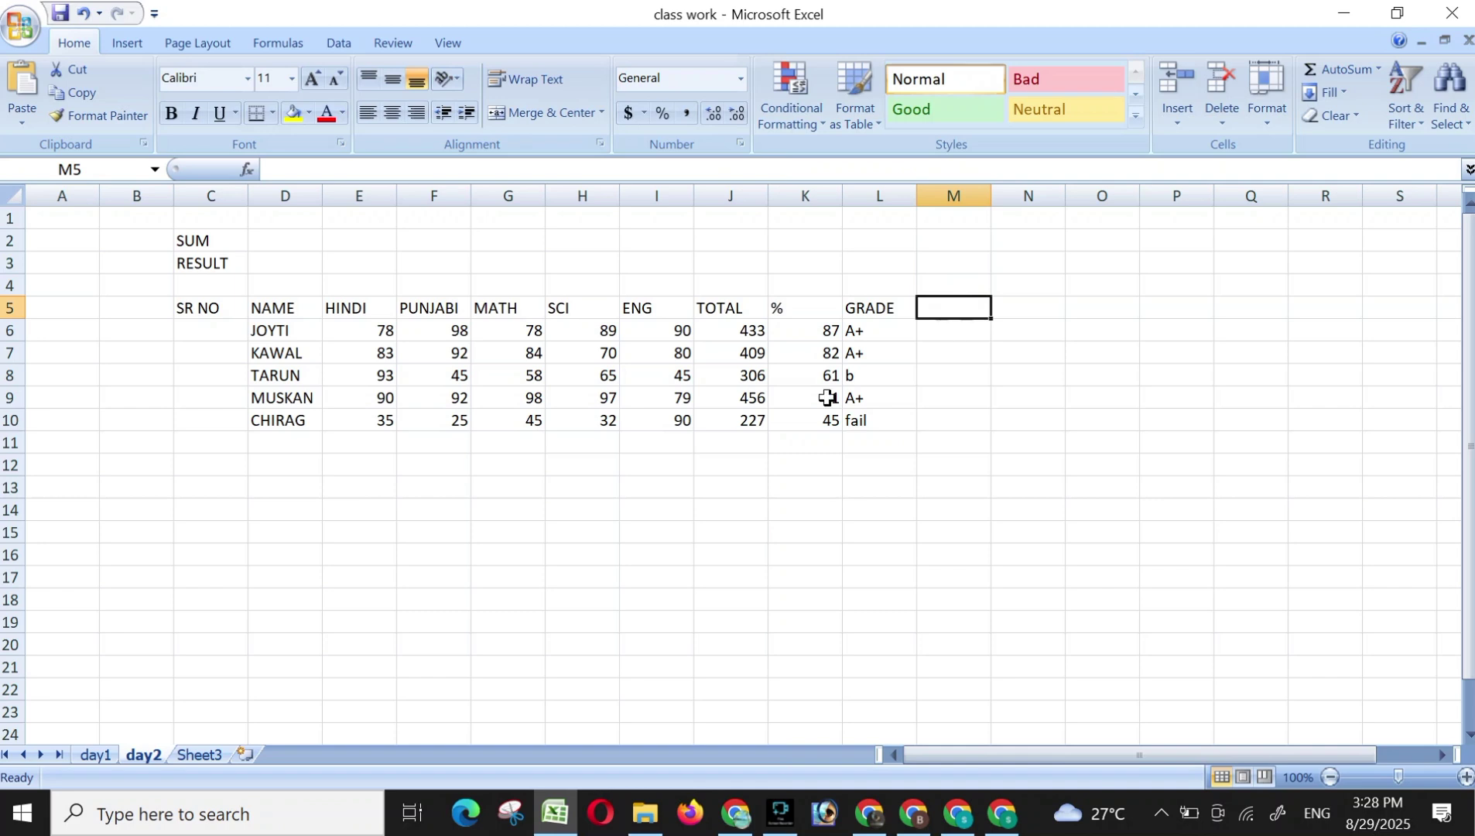
{"action": "left_click", "coordinate": [438, 374]}
{"action": "left_click_drag", "start_coordinate": [210, 240], "coordinate": [859, 434]}
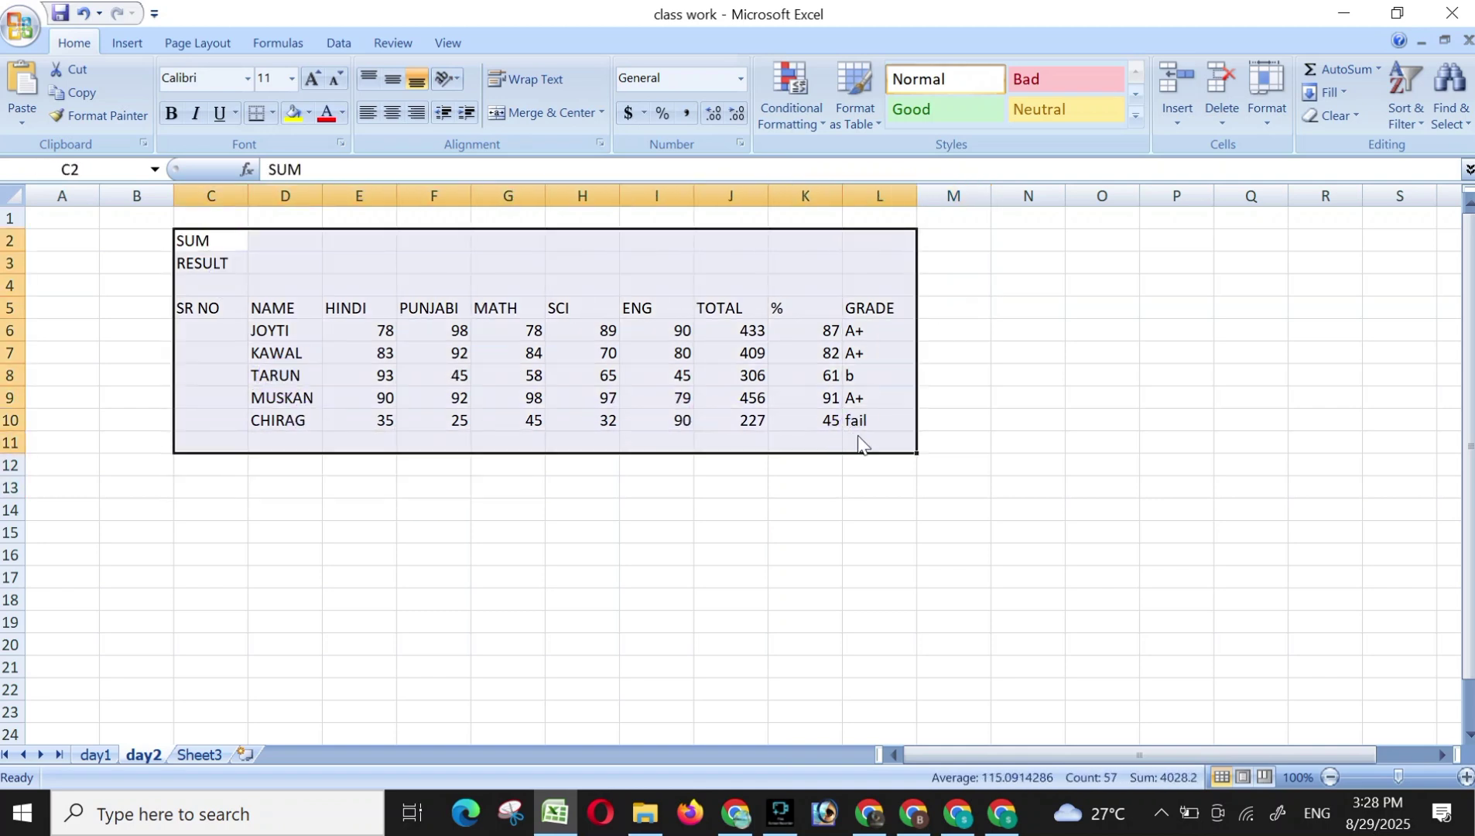
{"action": "left_click", "coordinate": [861, 522]}
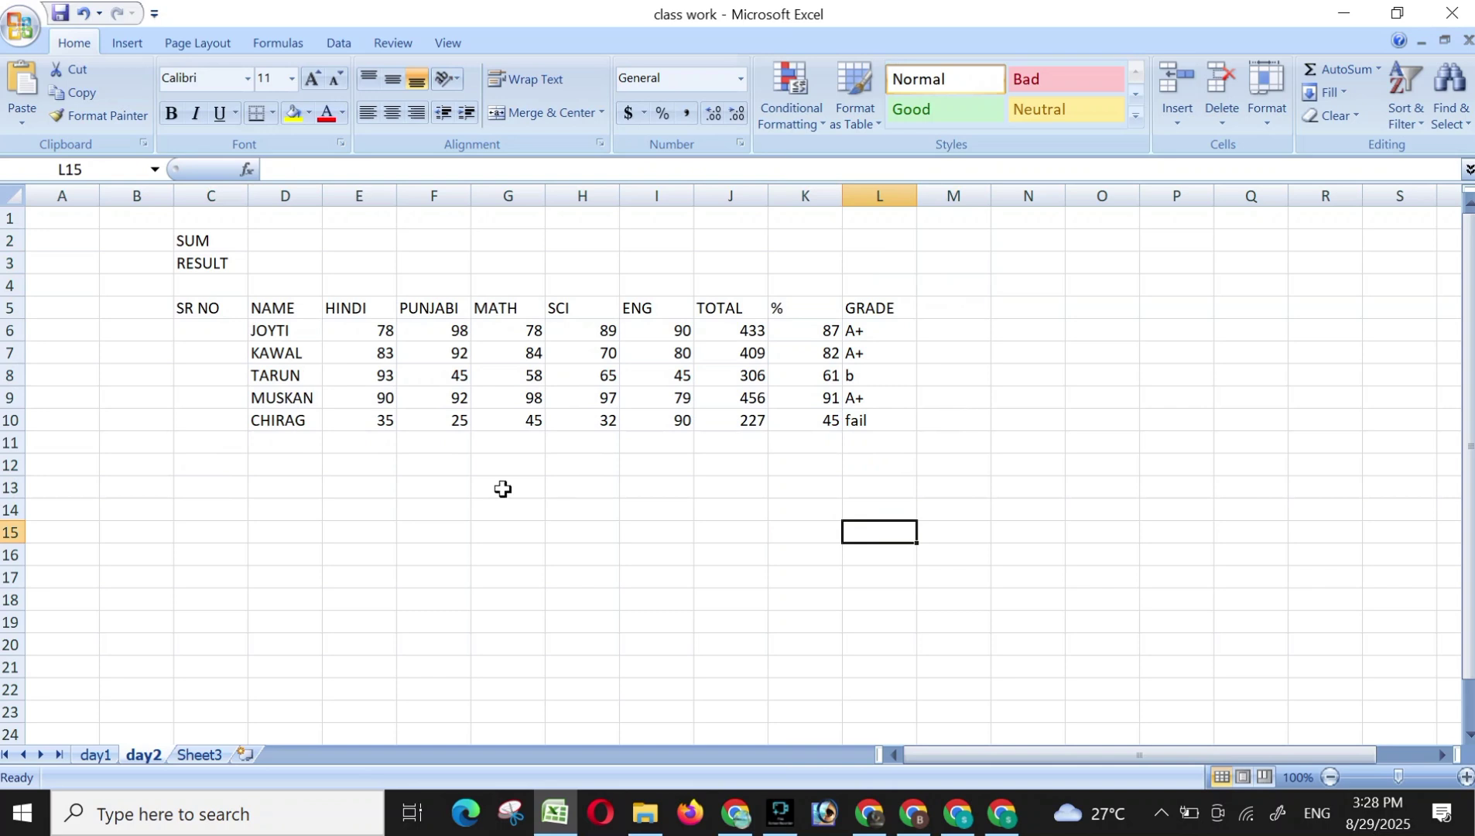
Enter the text "vlookup" in cell F15 below the marks table.
{"action": "left_click", "coordinate": [417, 542]}
{"action": "type", "text": "vl"}
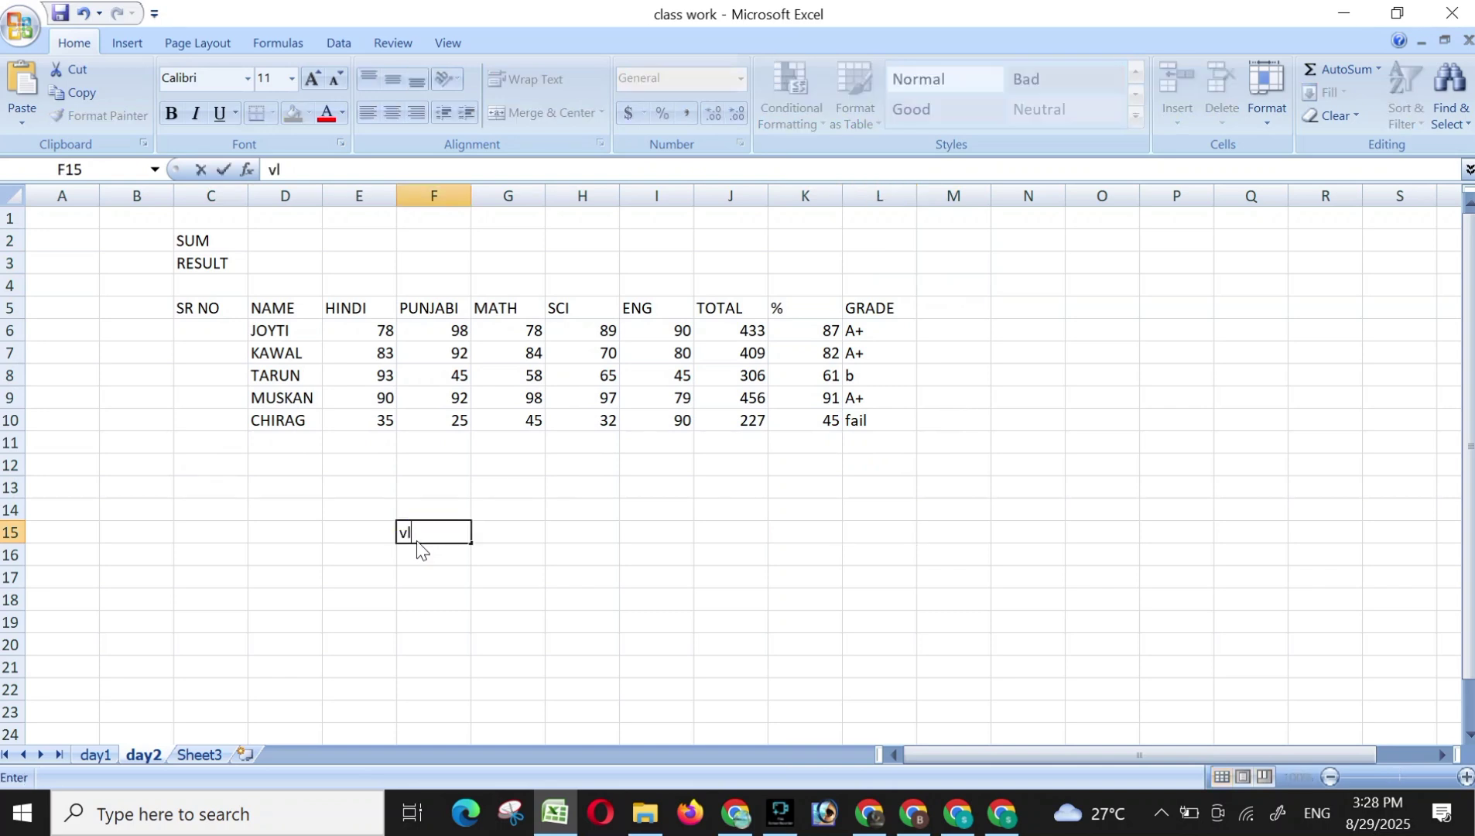
{"action": "type", "text": "ookup"}
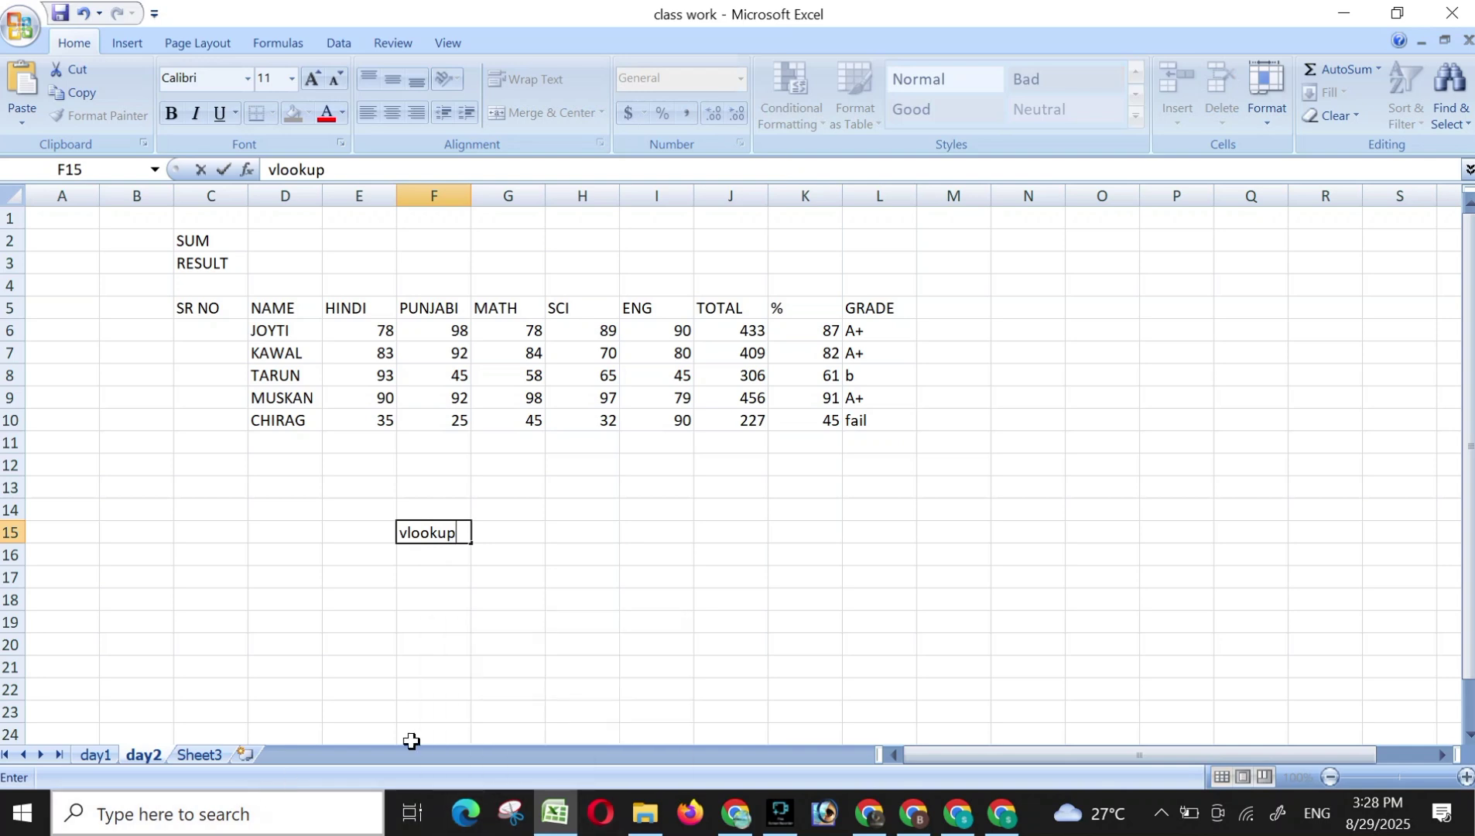
{"action": "left_click", "coordinate": [504, 664]}
{"action": "left_click", "coordinate": [445, 536]}
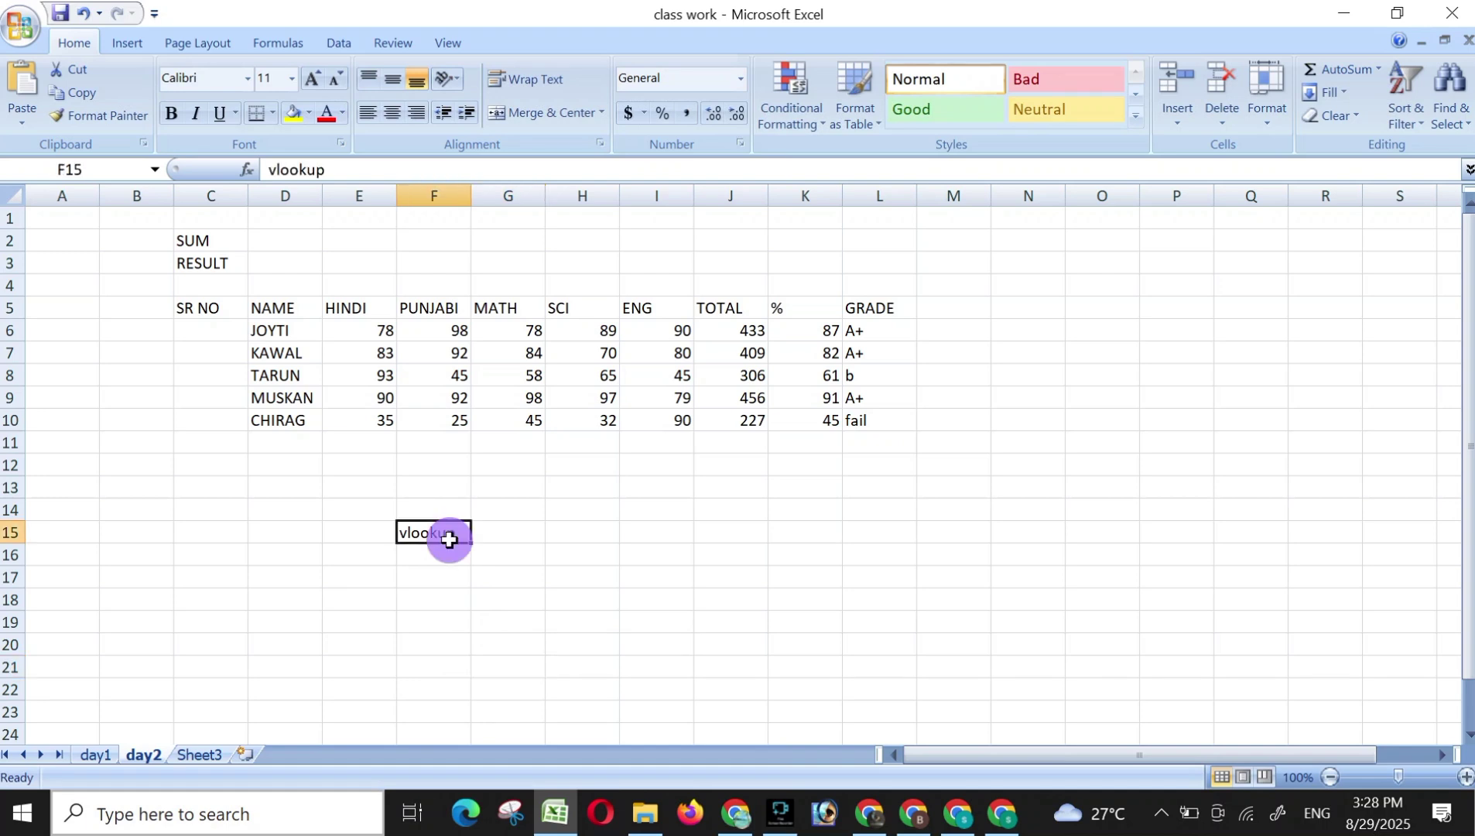
{"action": "left_click", "coordinate": [655, 531]}
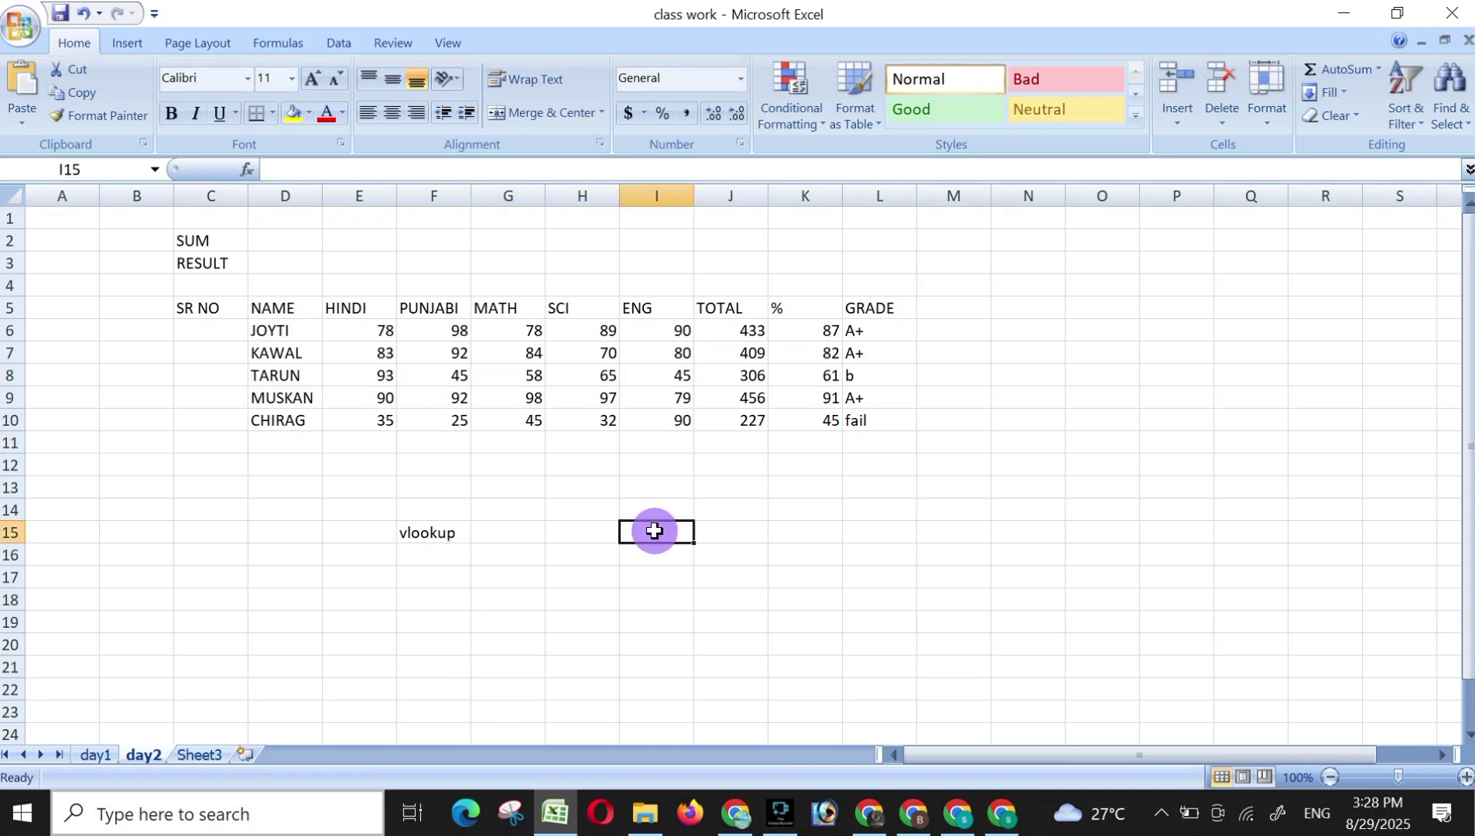
{"action": "left_click", "coordinate": [419, 534]}
{"action": "left_click", "coordinate": [508, 534]}
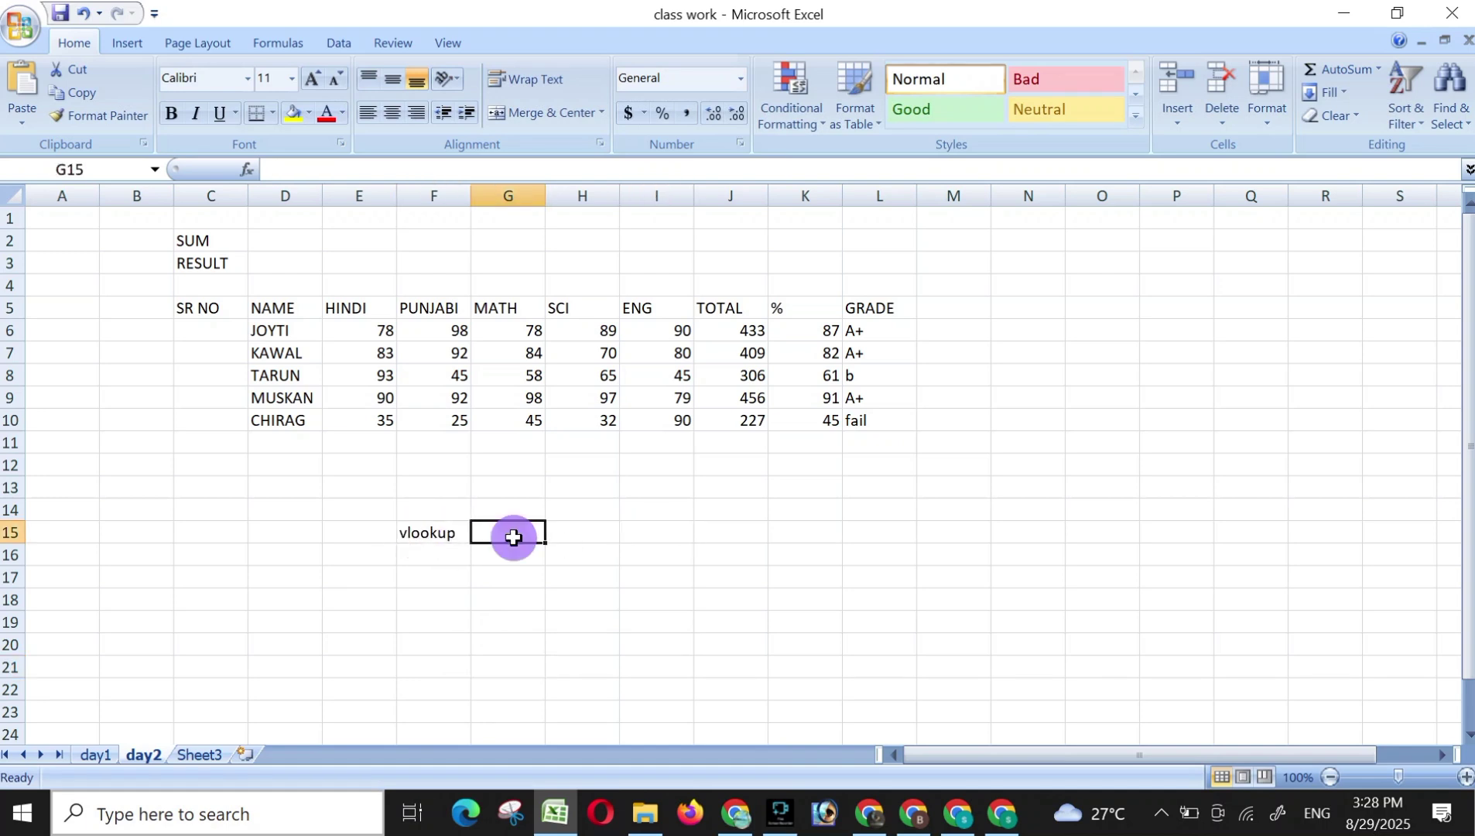
{"action": "left_click", "coordinate": [339, 314]}
{"action": "left_click", "coordinate": [764, 435]}
{"action": "left_click", "coordinate": [730, 310]}
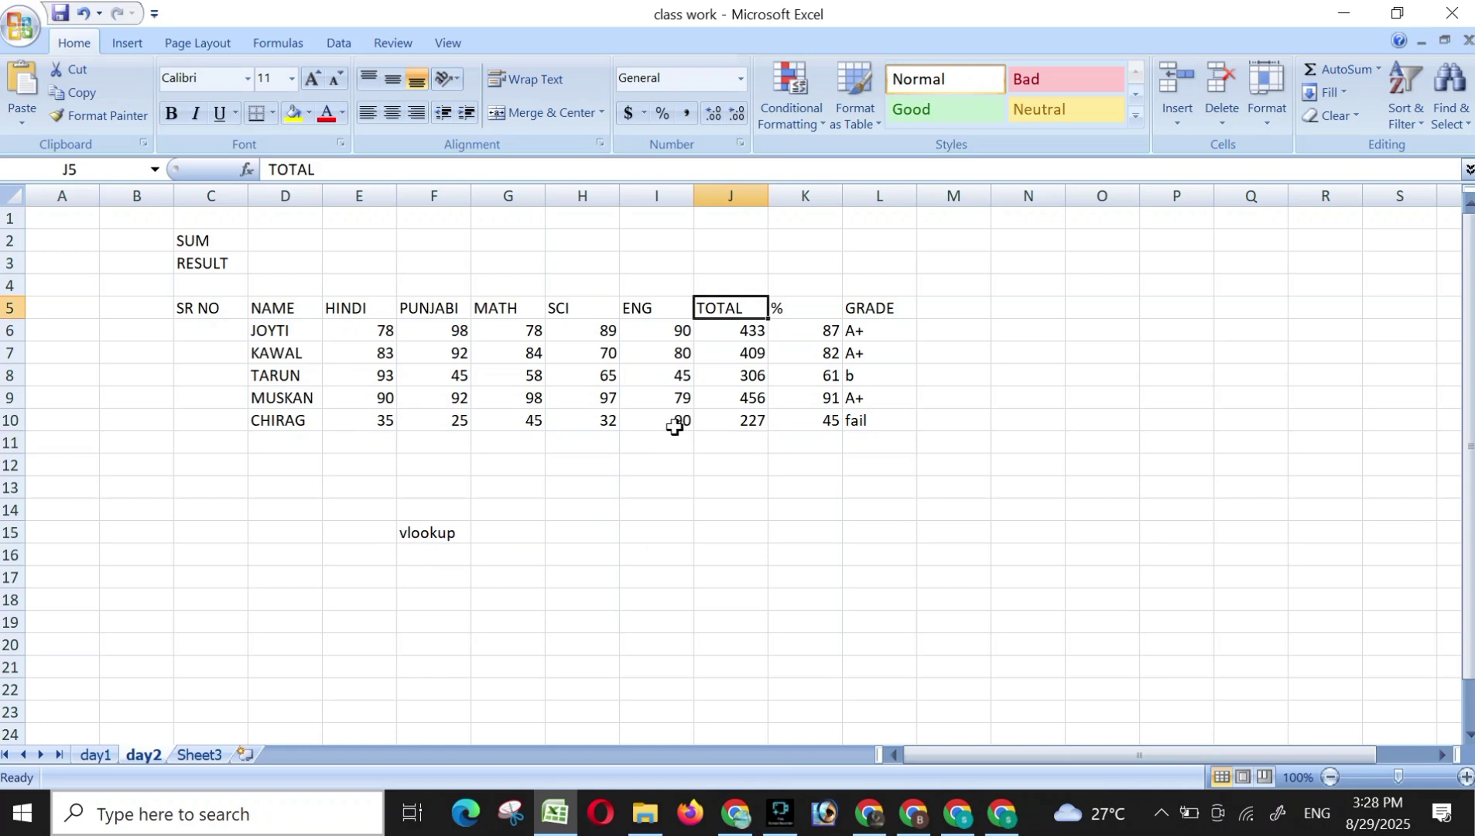
{"action": "left_click", "coordinate": [658, 425]}
{"action": "left_click", "coordinate": [372, 463]}
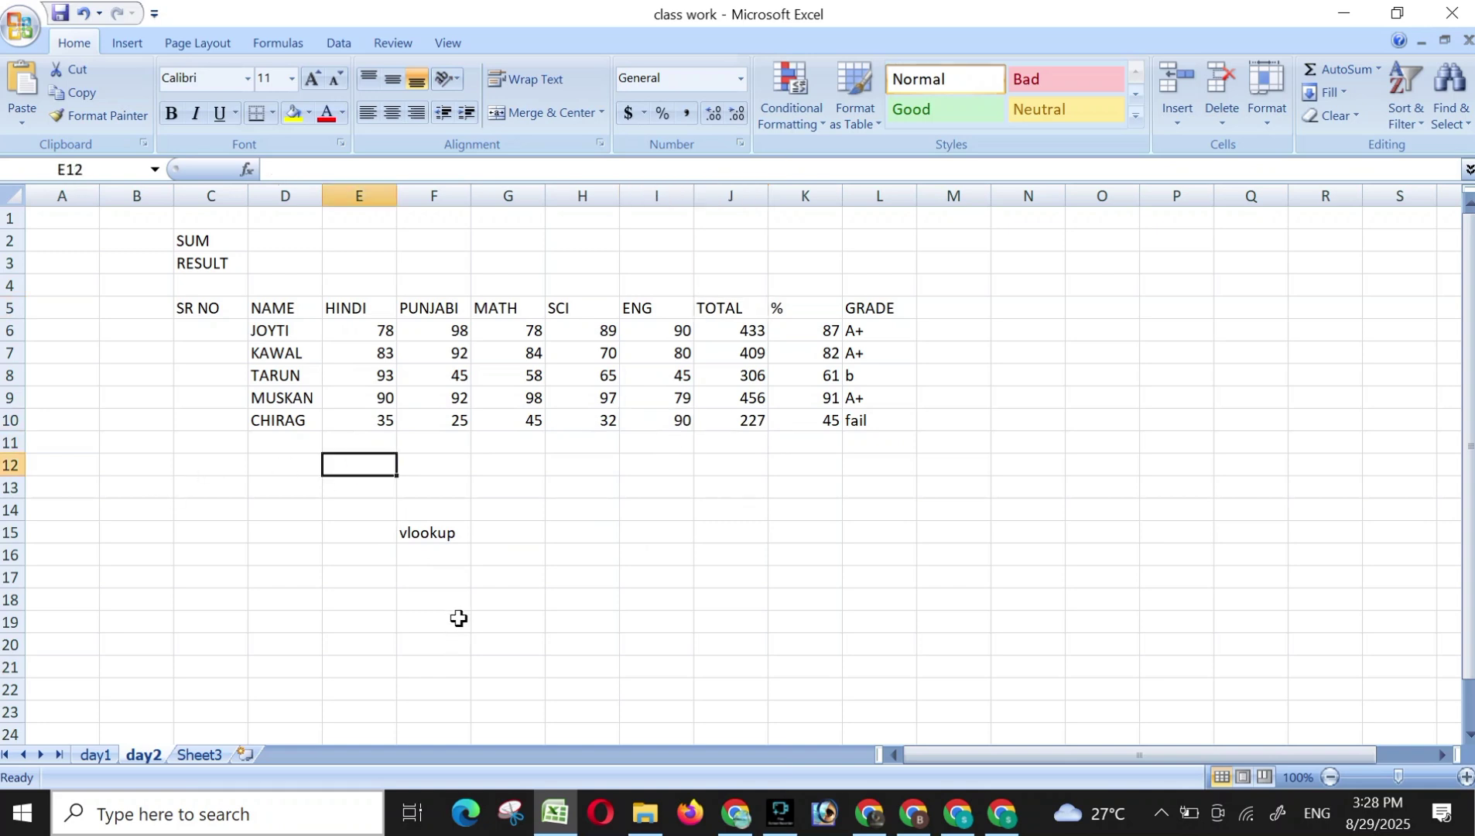
{"action": "left_click", "coordinate": [445, 538]}
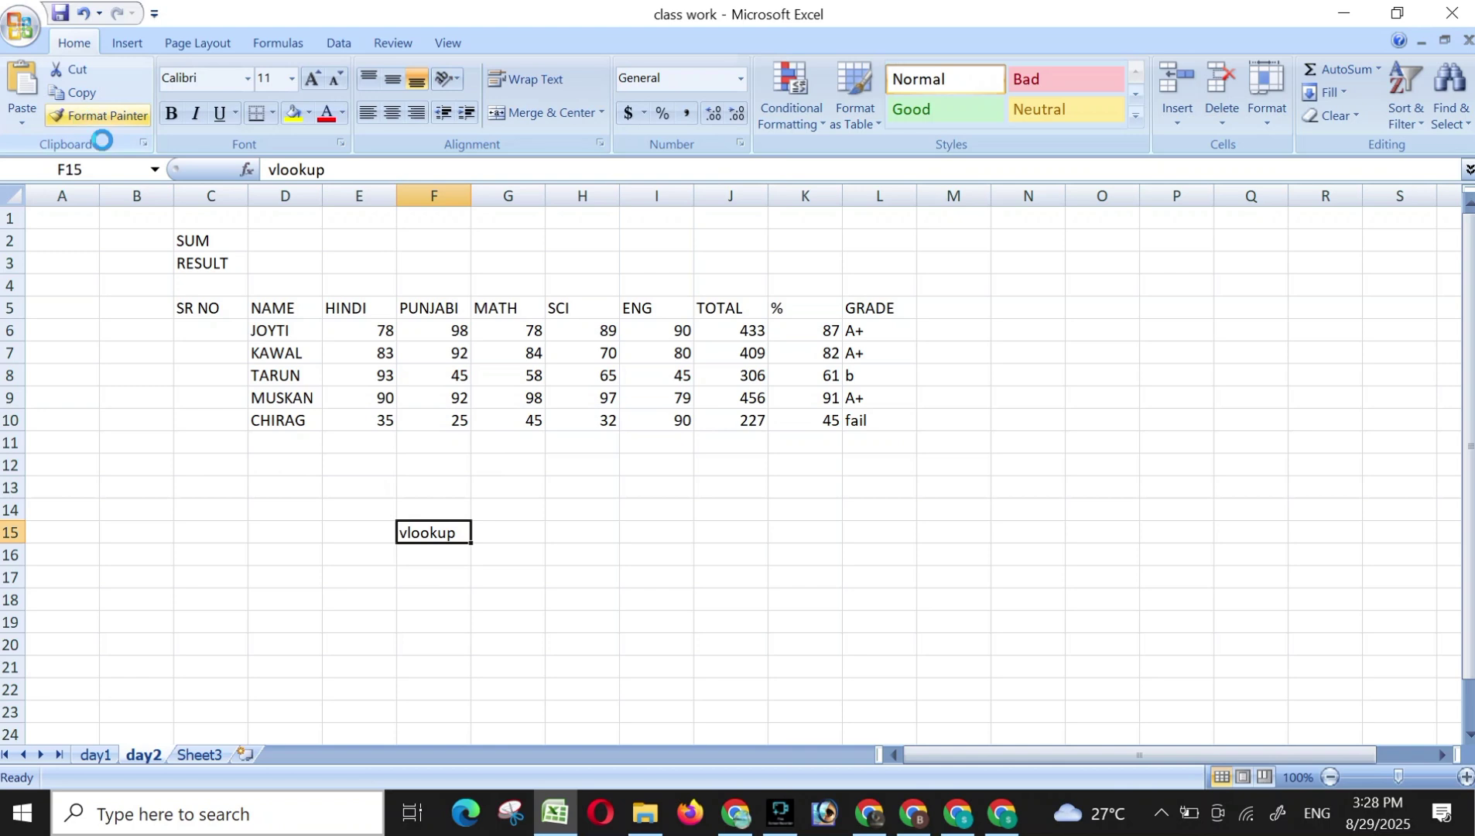
Close the class work workbook and switch to Fine Screen Recorder.
{"action": "left_click", "coordinate": [1453, 13]}
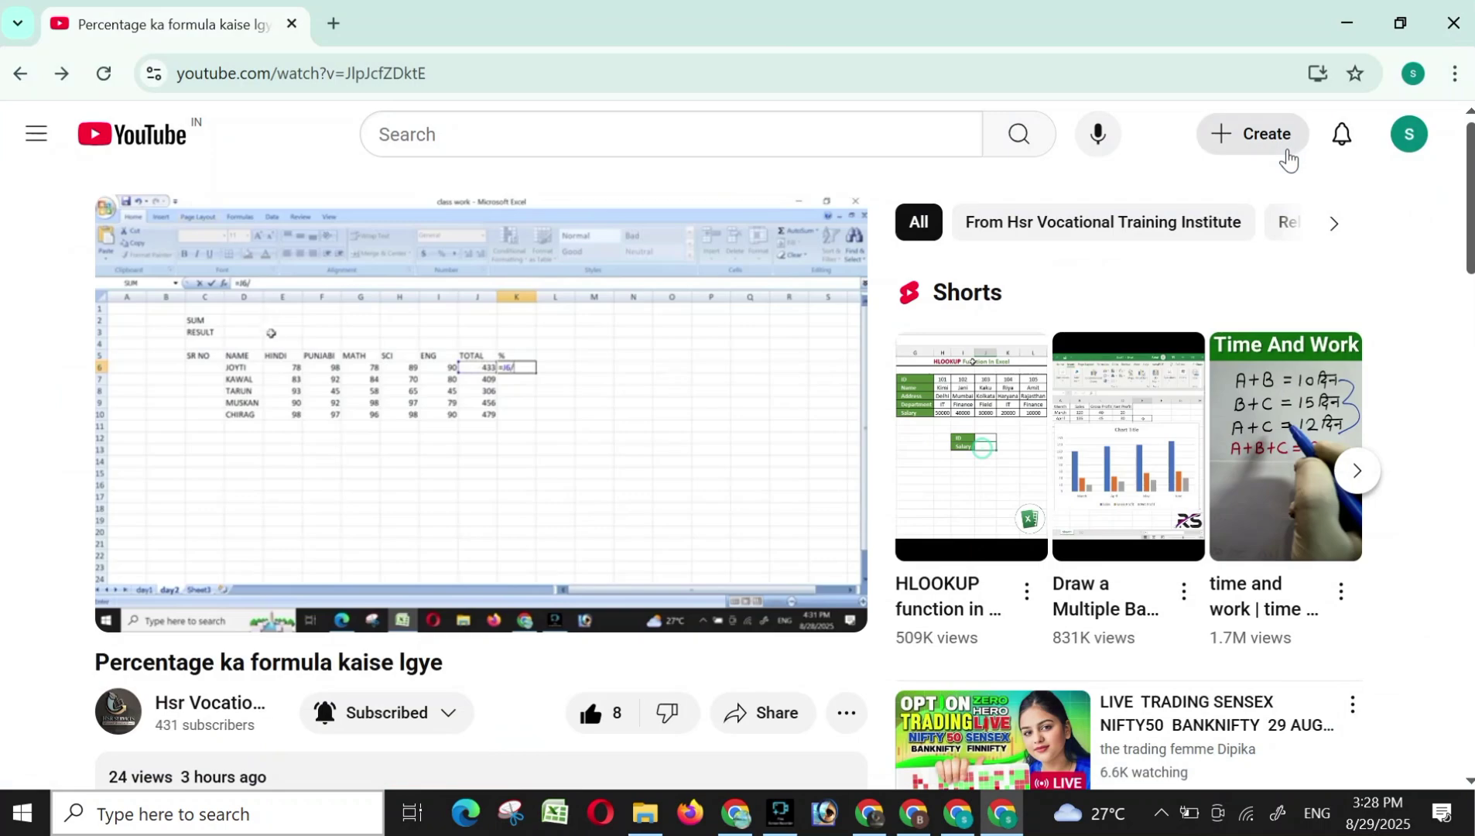
{"action": "left_click", "coordinate": [776, 815]}
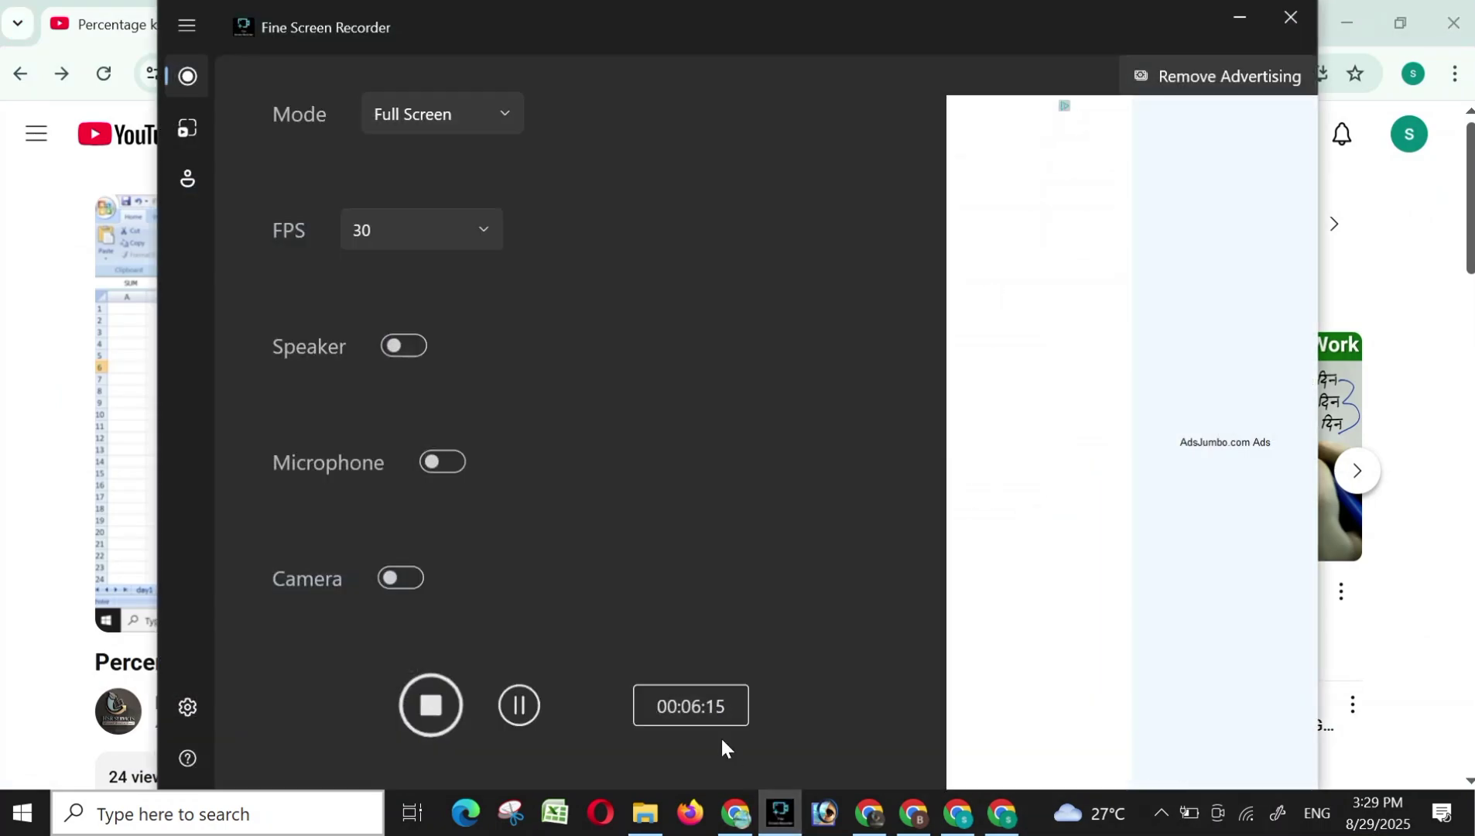